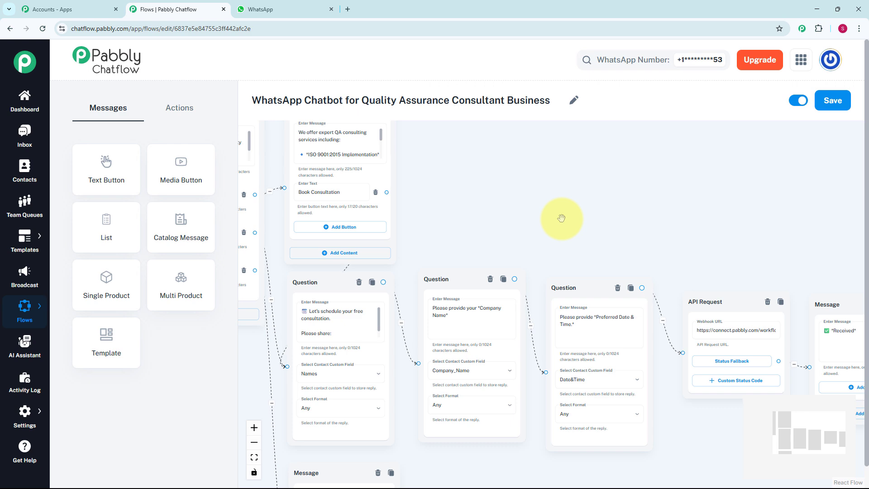
Examine the complete chatbot flow, from Flow Start through its messages and questions to the API request and final message
drag(560, 218, 541, 198)
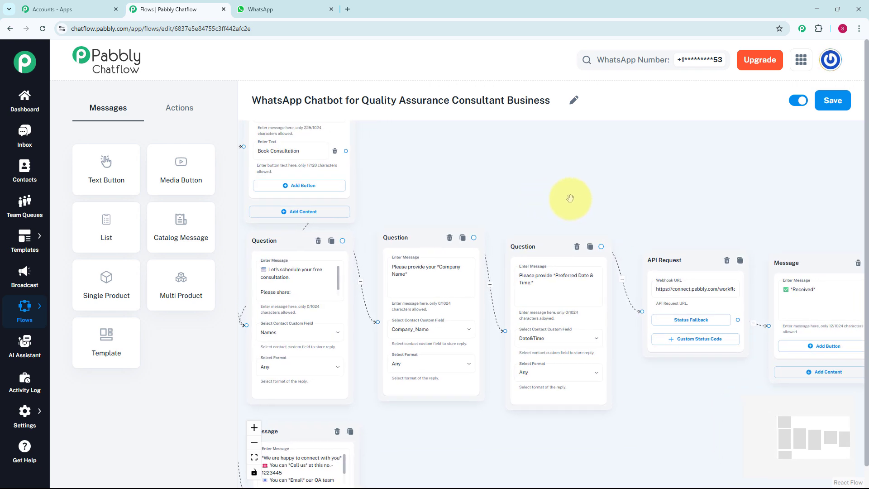
drag(629, 224, 626, 140)
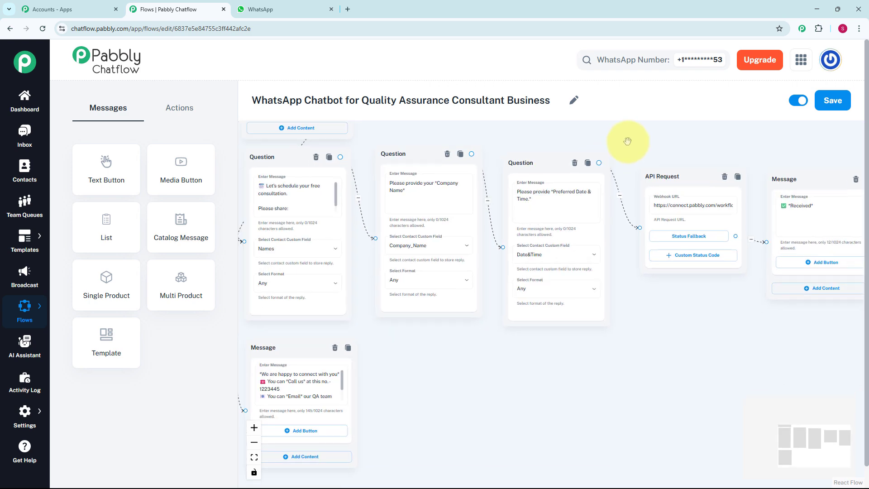
drag(629, 295, 642, 246)
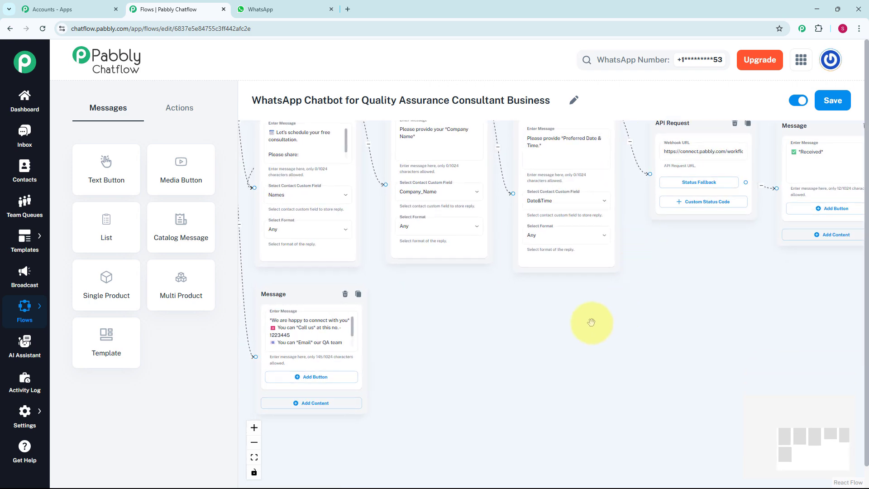
scroll(591, 321, down, 2)
drag(591, 303, 585, 261)
scroll(581, 279, down, 1)
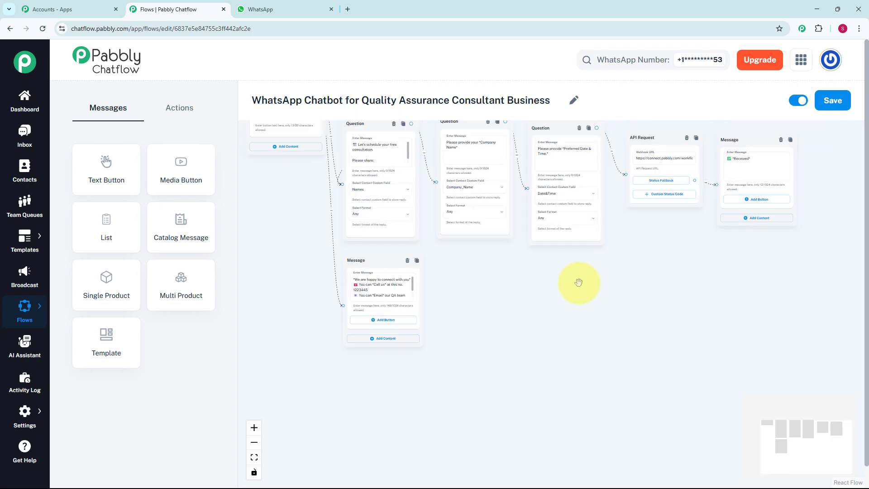
scroll(578, 283, down, 2)
drag(586, 307, 610, 421)
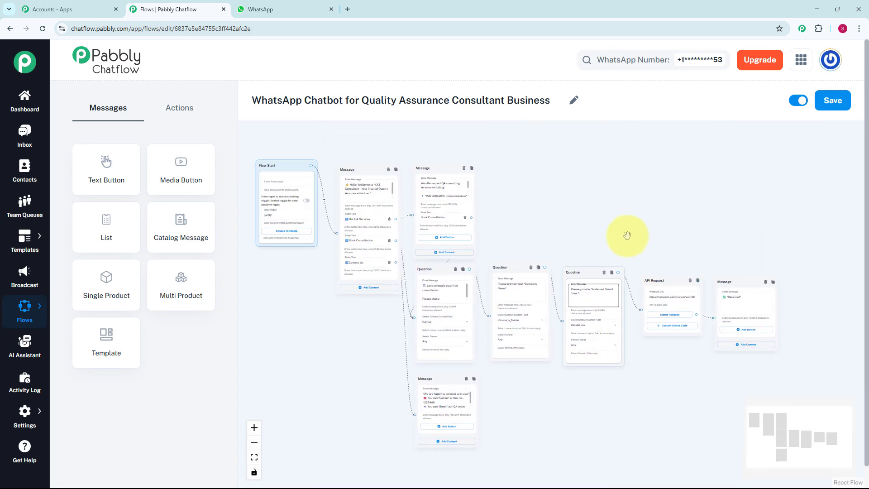
In the WhatsApp chat, request Our QA Services, book a consultation and answer with User, XYZ ltd. and 24 may 2025 & 6p.m
key(ctrl+Tab)
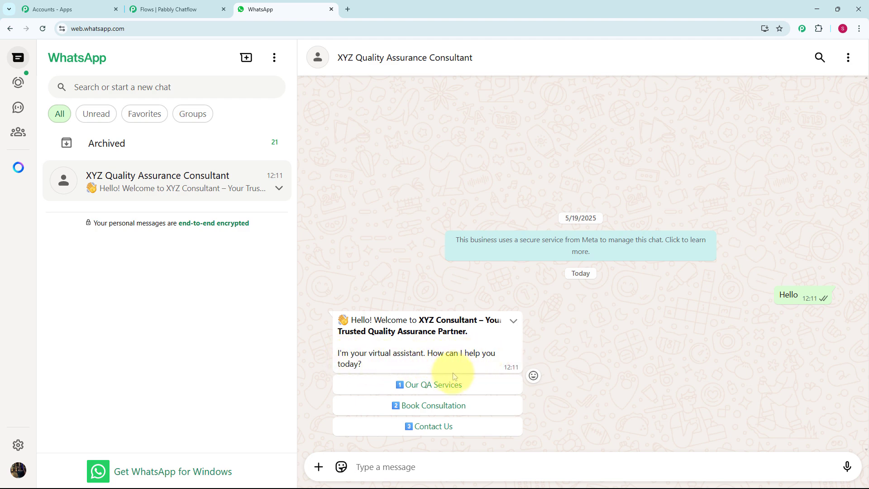
click(481, 388)
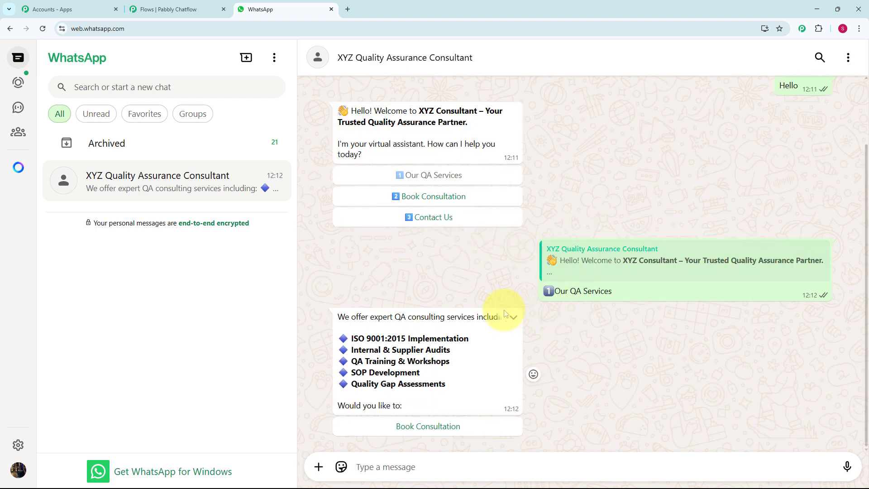
click(460, 427)
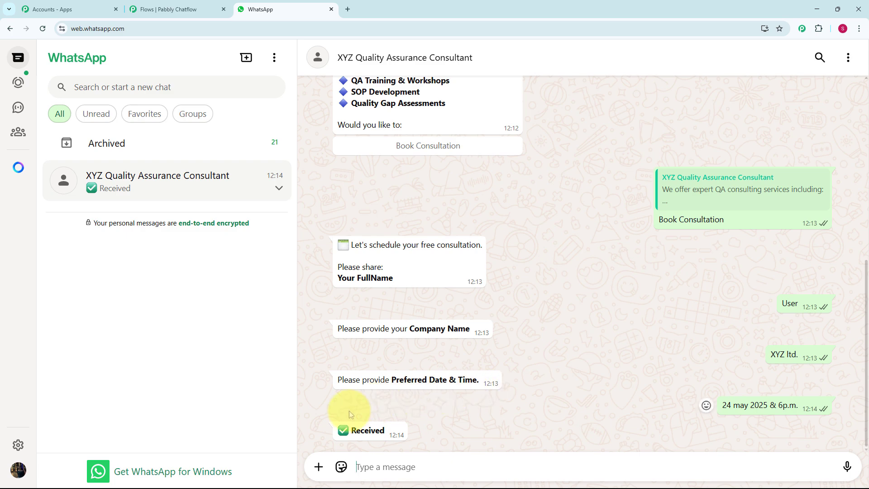
Test the Book Consultation and Contact Us options of the chatbot's welcome message and review the conversation
scroll(411, 398, up, 7)
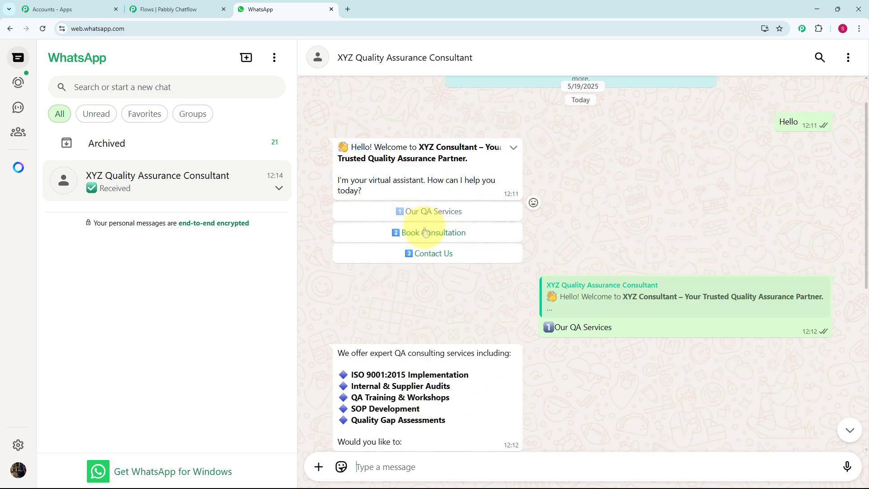
click(425, 232)
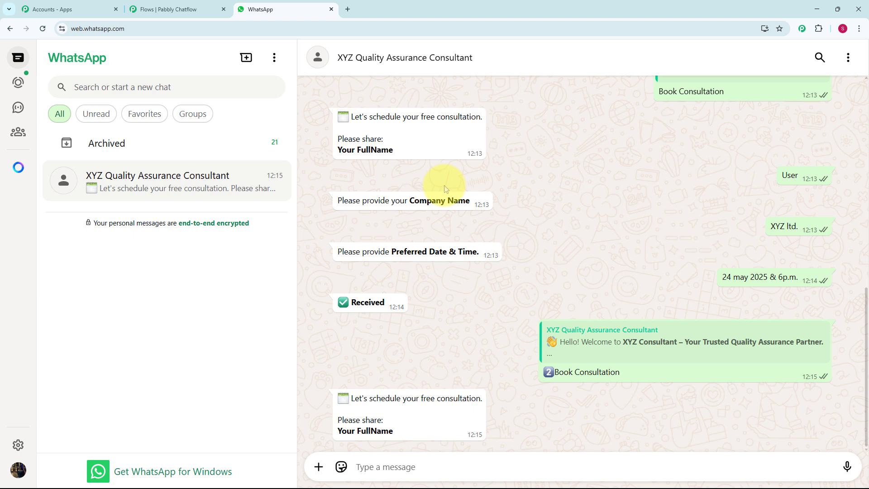
scroll(445, 189, up, 10)
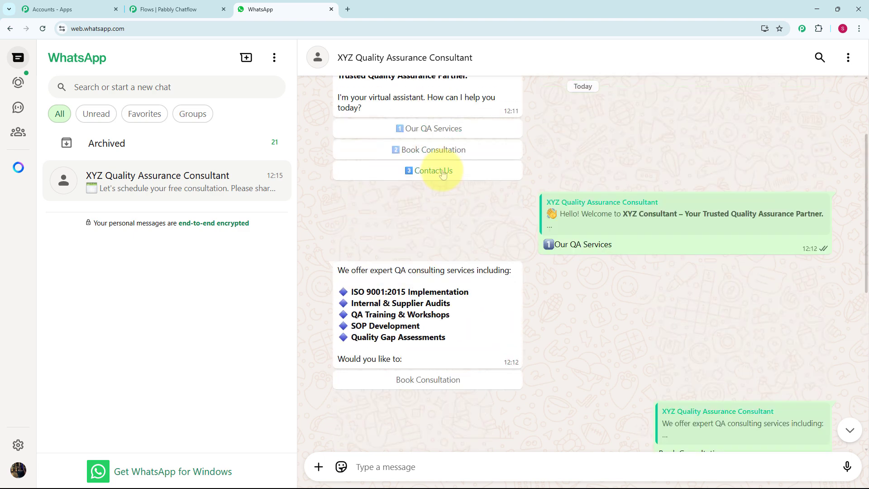
click(432, 171)
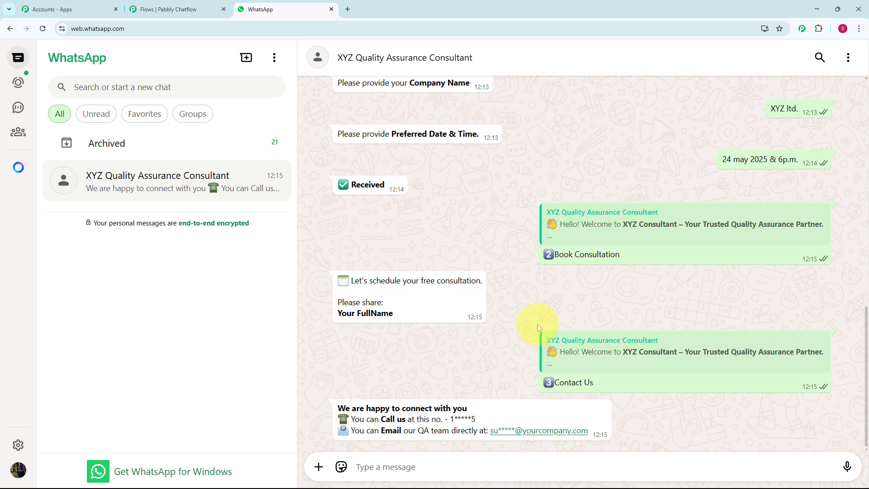
scroll(537, 324, up, 5)
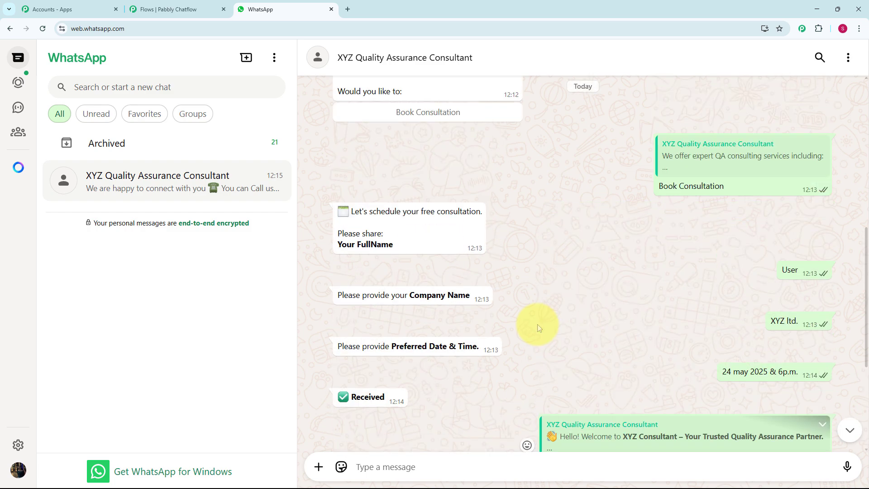
scroll(536, 324, up, 8)
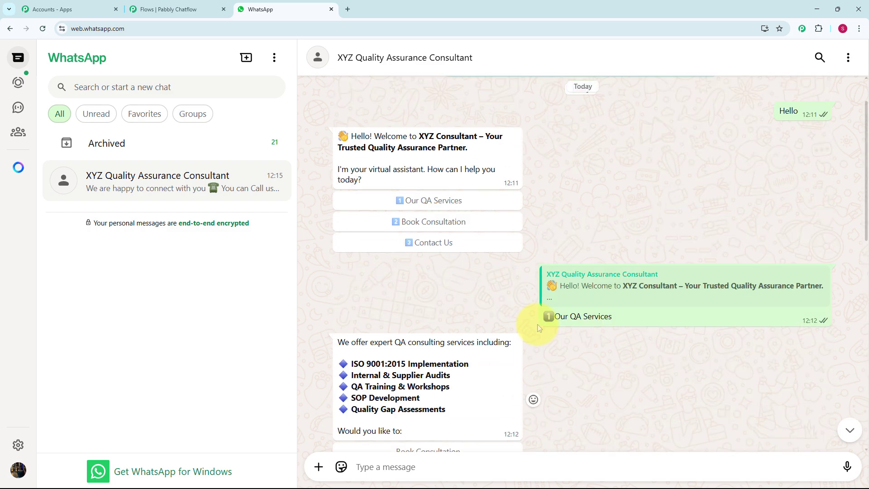
scroll(538, 327, down, 10)
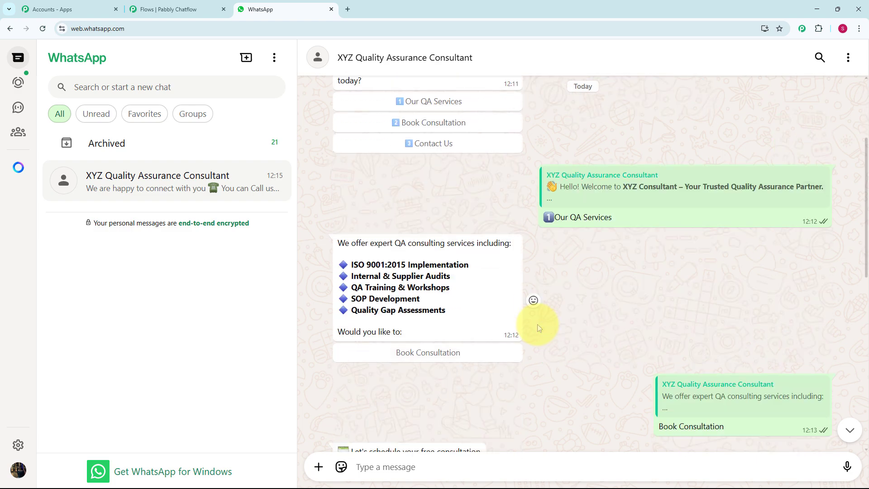
scroll(537, 324, down, 1)
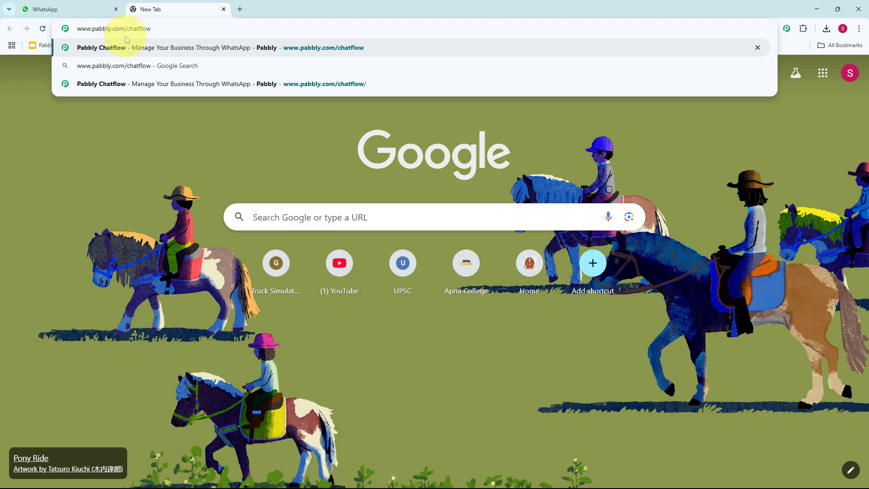
key(Return)
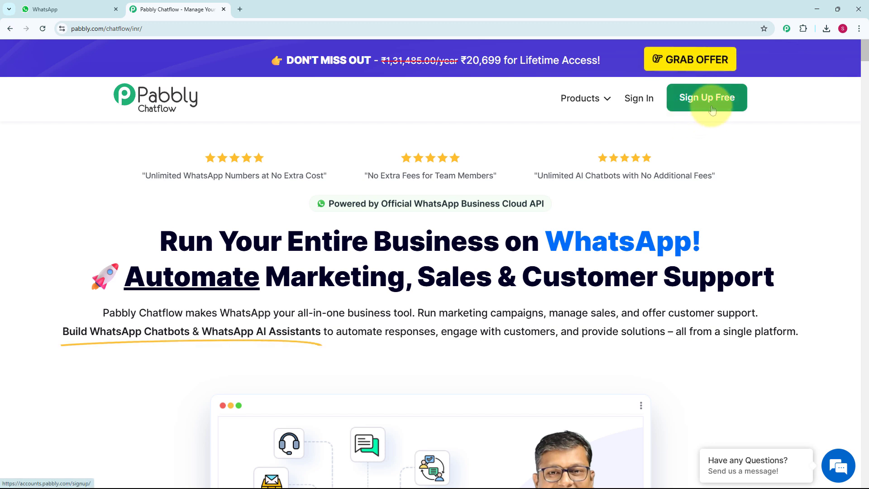
click(637, 111)
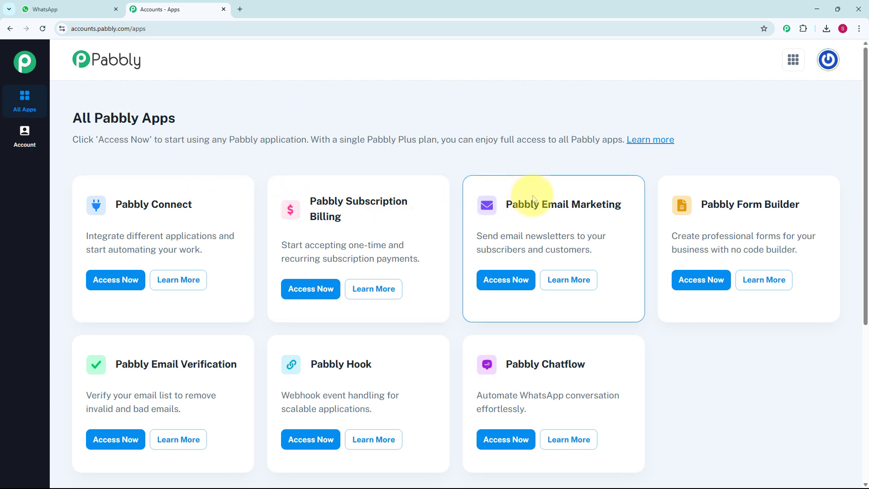
scroll(533, 199, down, 2)
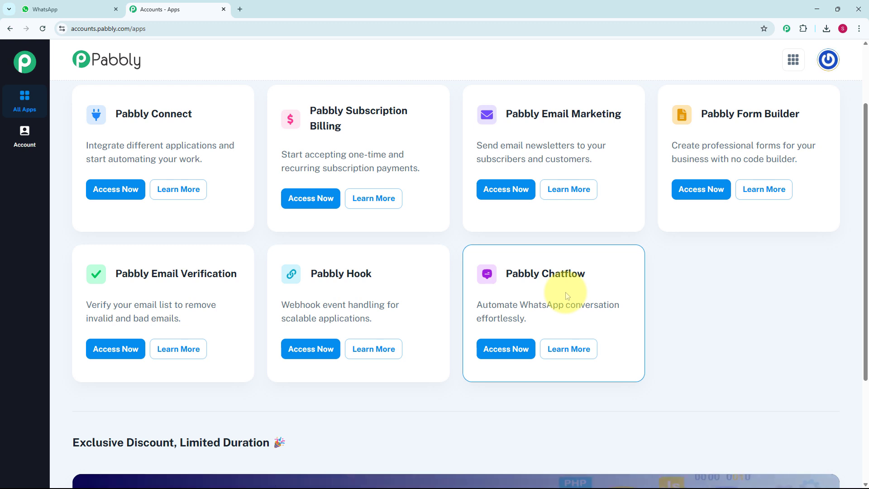
click(518, 355)
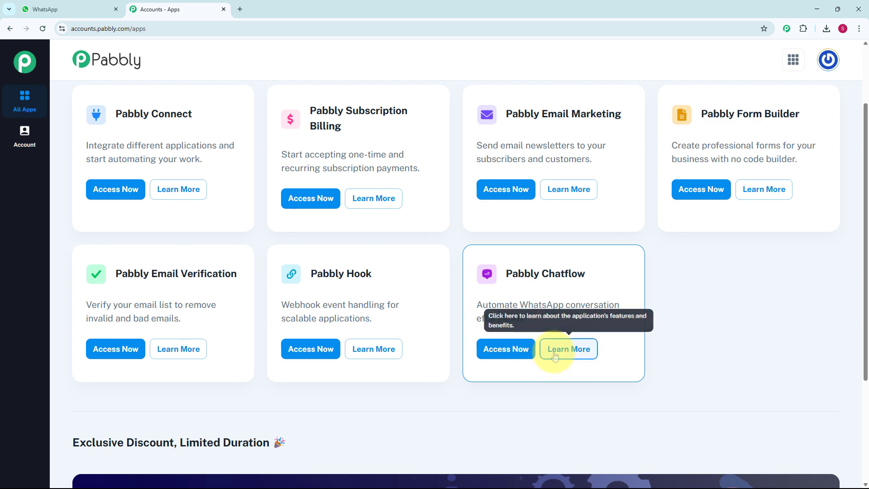
click(512, 356)
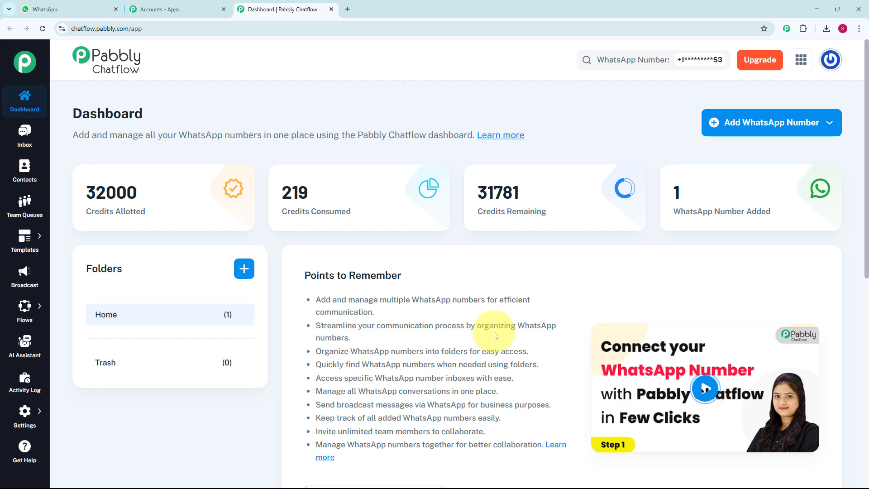
Examine the dashboard's connected WhatsApp number, the option for adding a number and the available application sections
scroll(495, 334, down, 8)
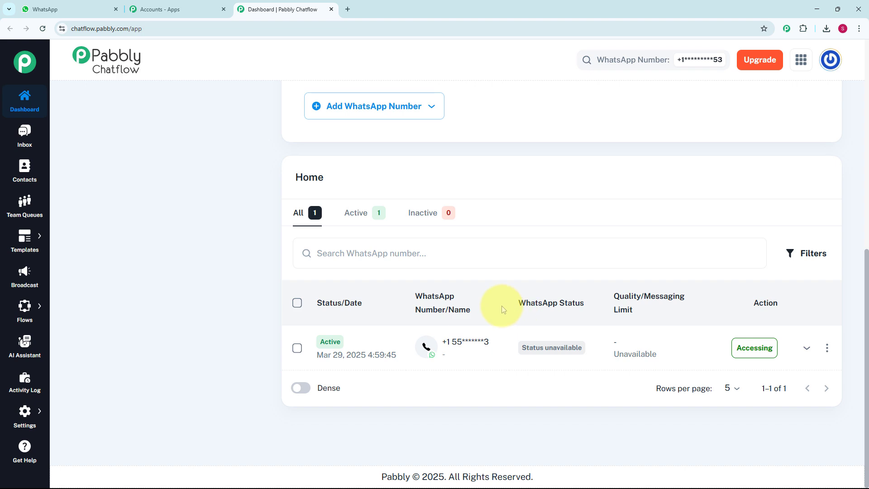
scroll(502, 305, up, 8)
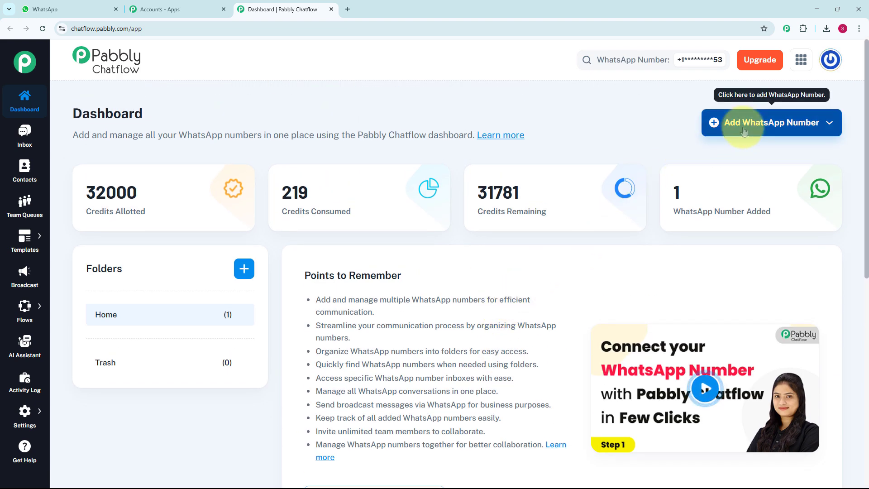
click(743, 131)
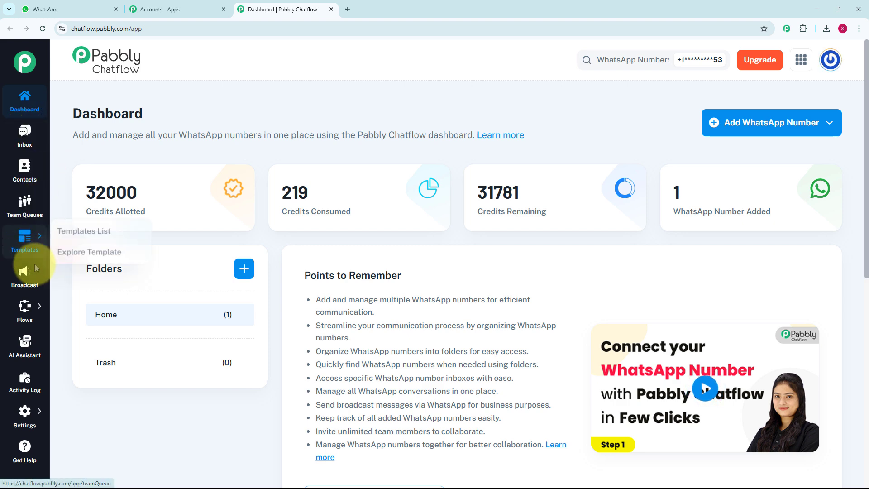
mouse_move(20, 312)
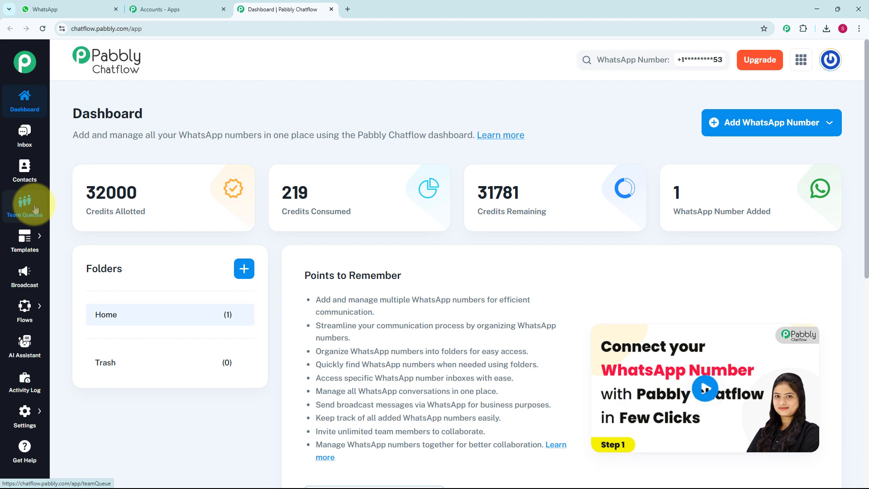
mouse_move(27, 244)
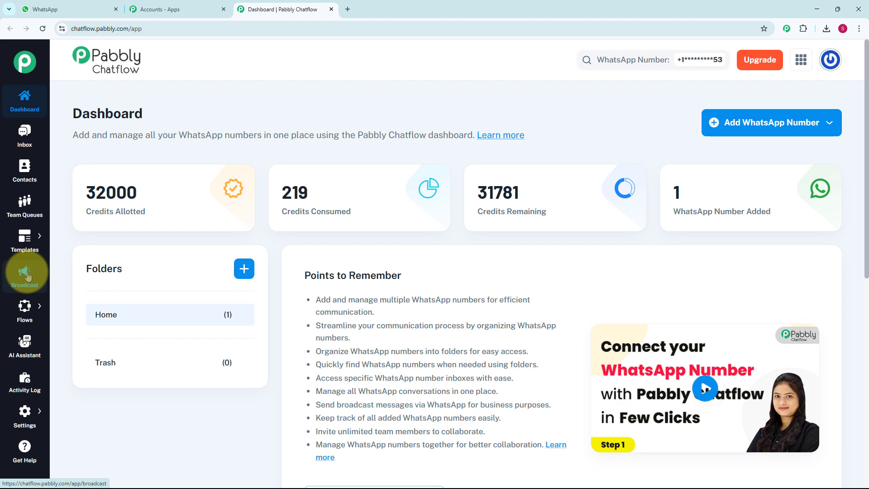
mouse_move(26, 306)
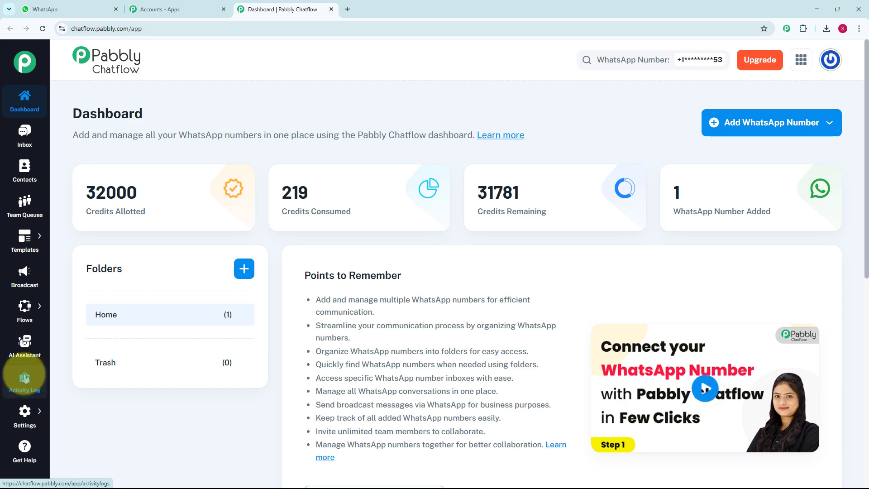
mouse_move(27, 419)
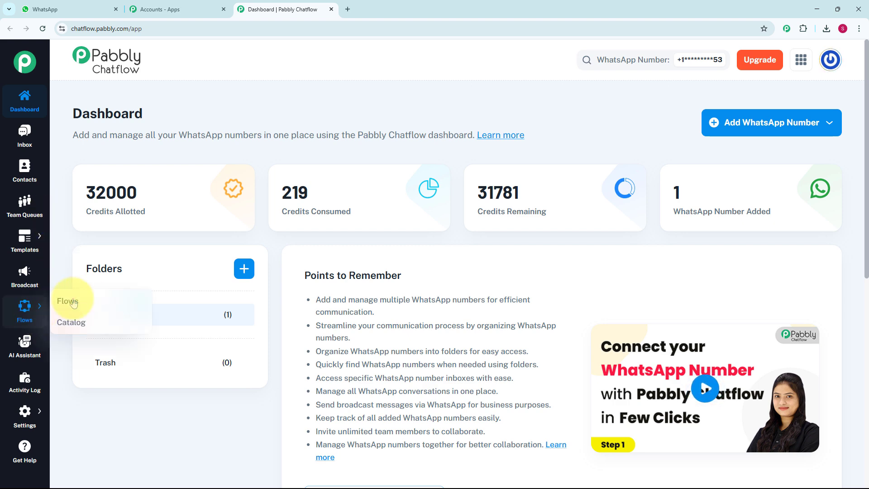
Add a flow named WhatsApp Chatbot for Quality Assurance Consultant Business in the Flow Builder
click(79, 300)
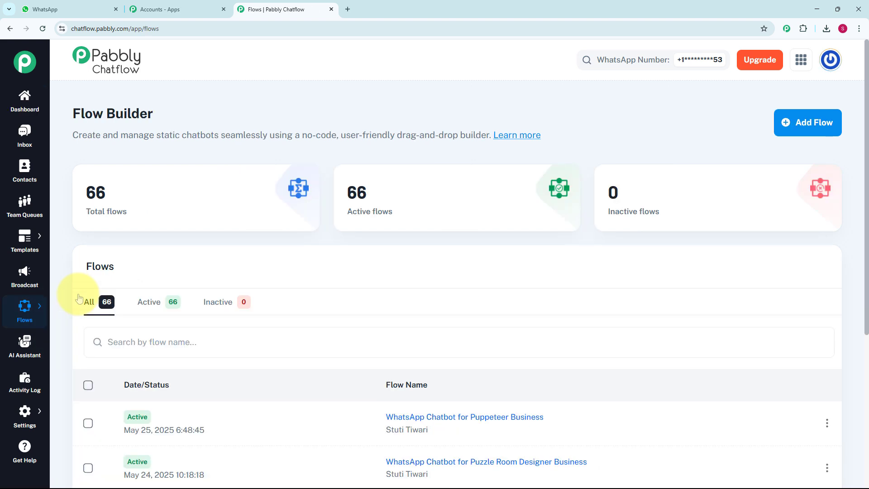
scroll(381, 363, down, 5)
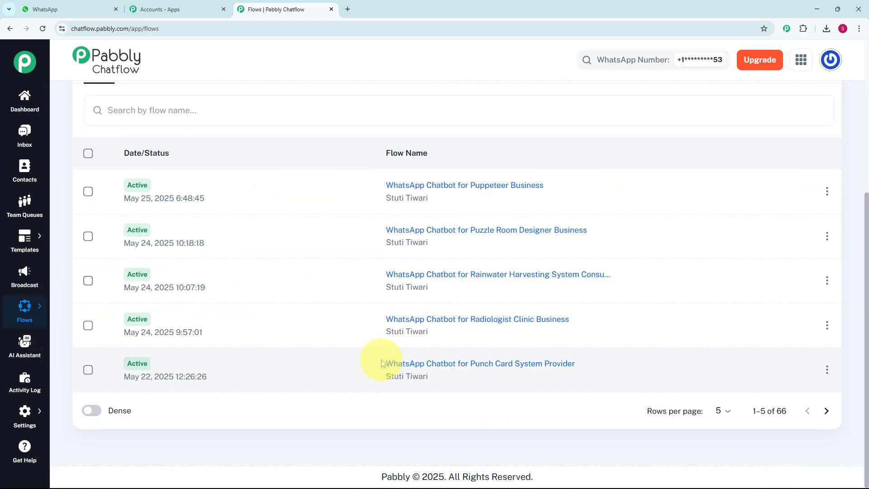
scroll(381, 362, up, 3)
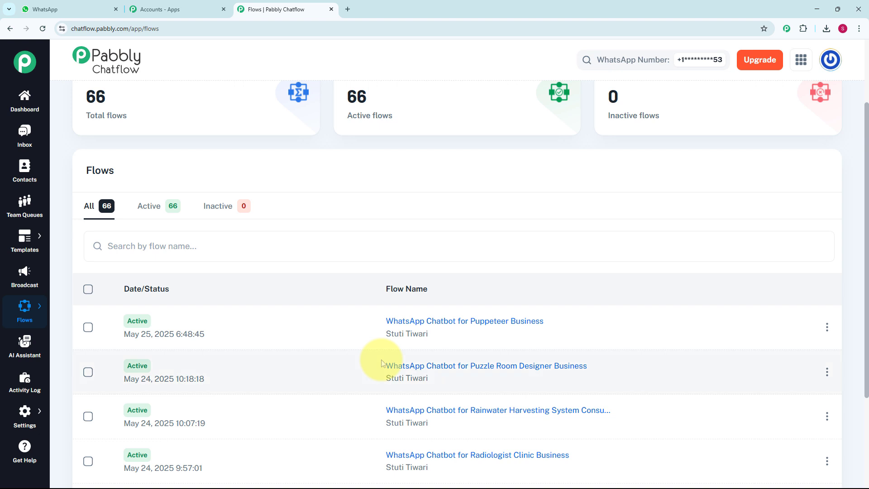
scroll(381, 362, up, 2)
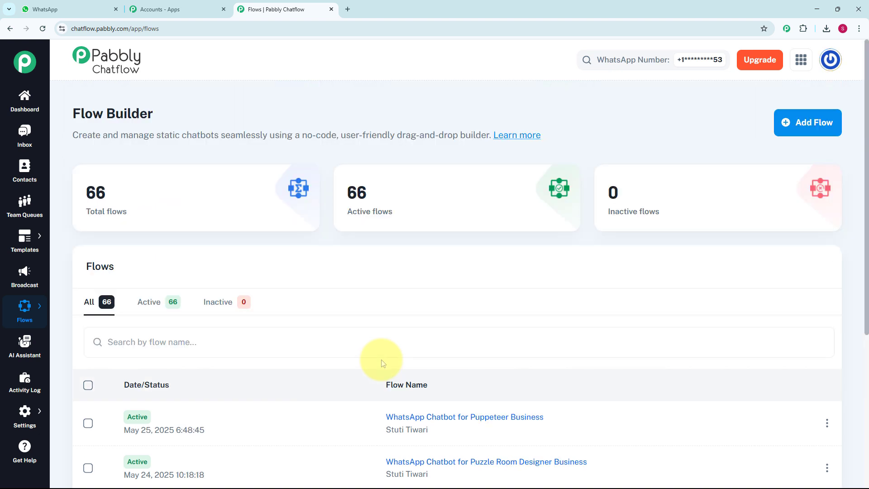
click(810, 123)
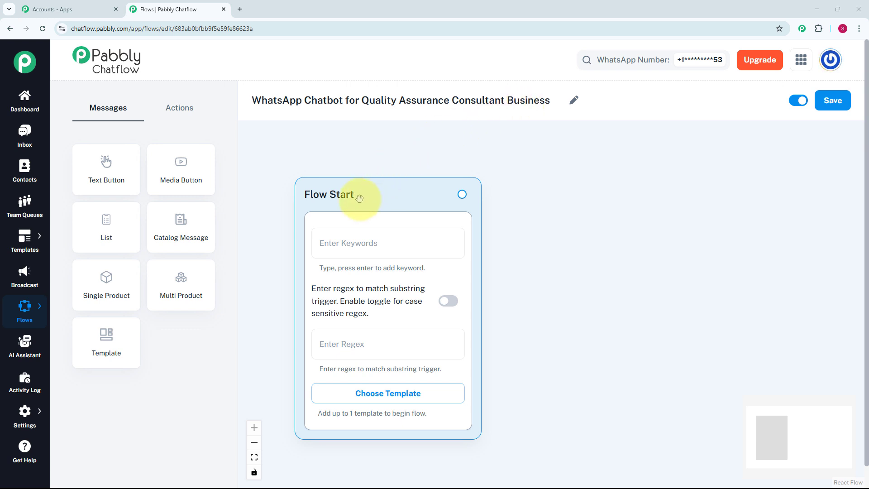
Set the Flow Start node's substring trigger regex to [\s\S]+, leaving its keywords empty
click(360, 253)
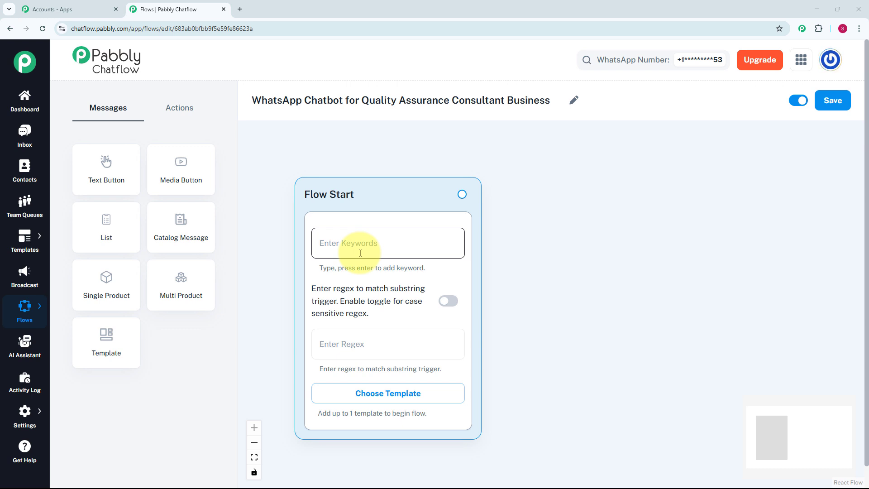
click(366, 347)
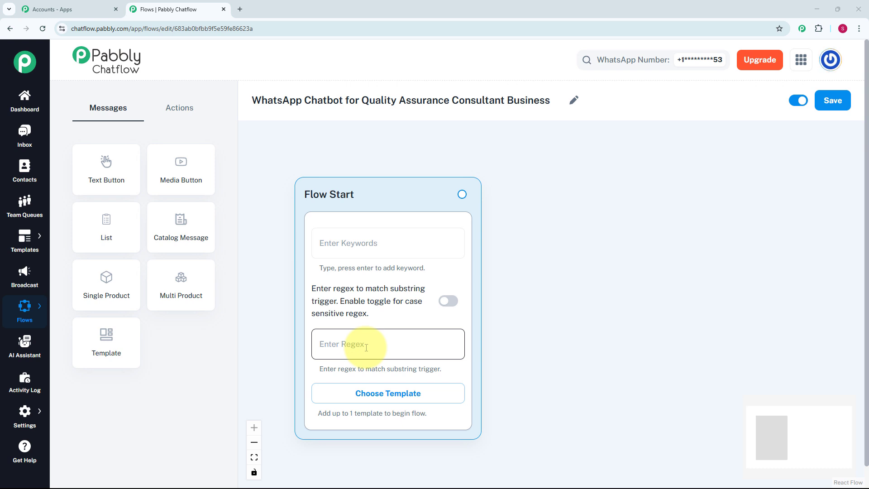
text([\s\S]+)
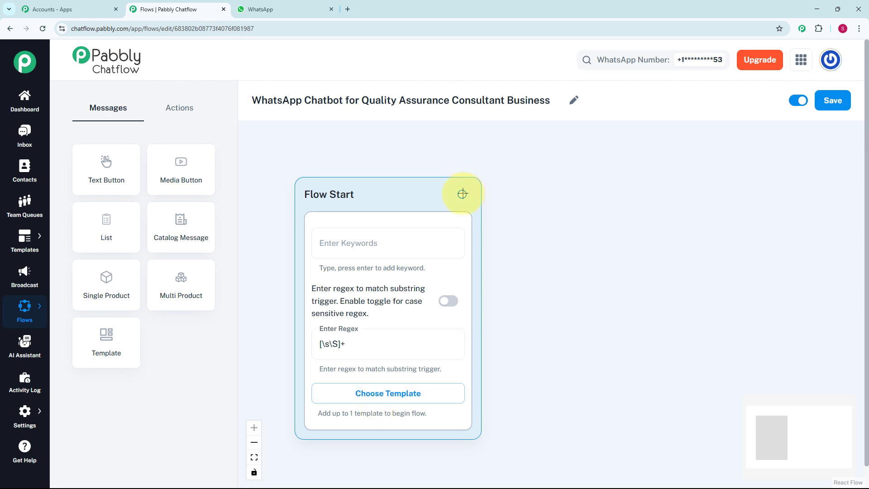
Attach a Text + Button message to the Flow Start node and place it beside that node
drag(462, 193, 516, 224)
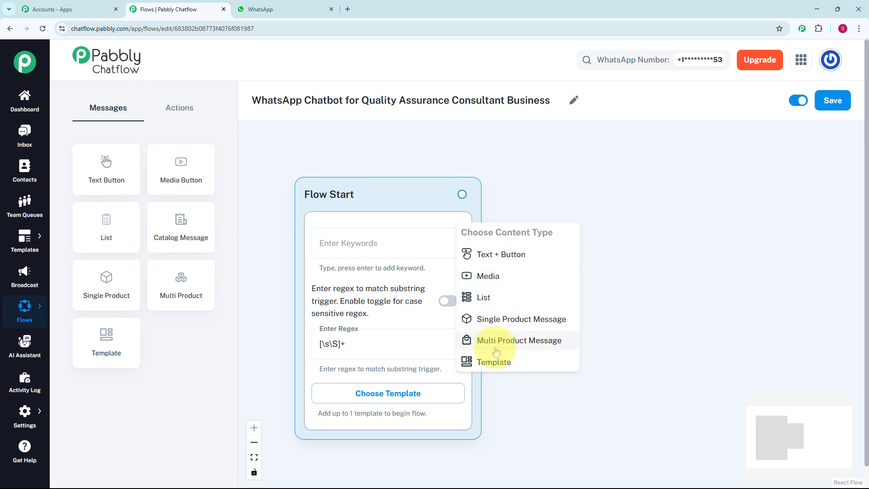
click(508, 256)
drag(516, 242, 562, 190)
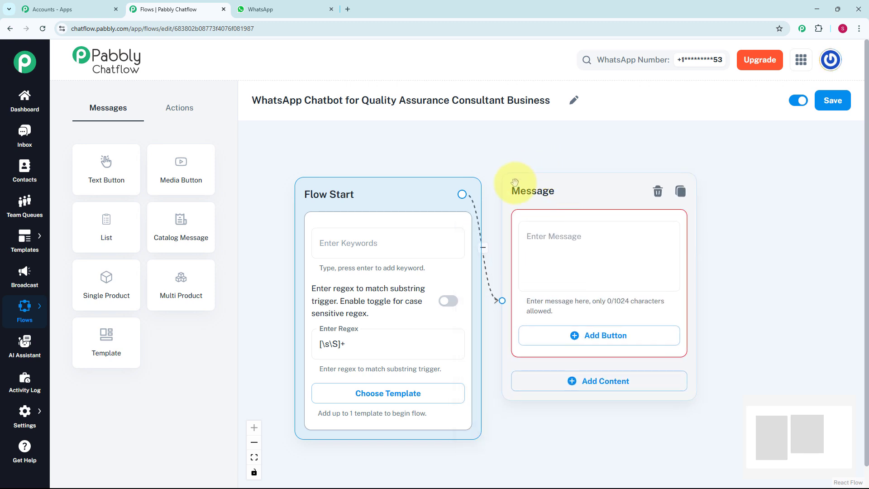
Enter the welcome message "👋 Hello! Welcome to *XYZ Consultant – Your Trusted Quality Assurance Partner.* I'm your virtual assistant. How can I help you today?"
click(556, 251)
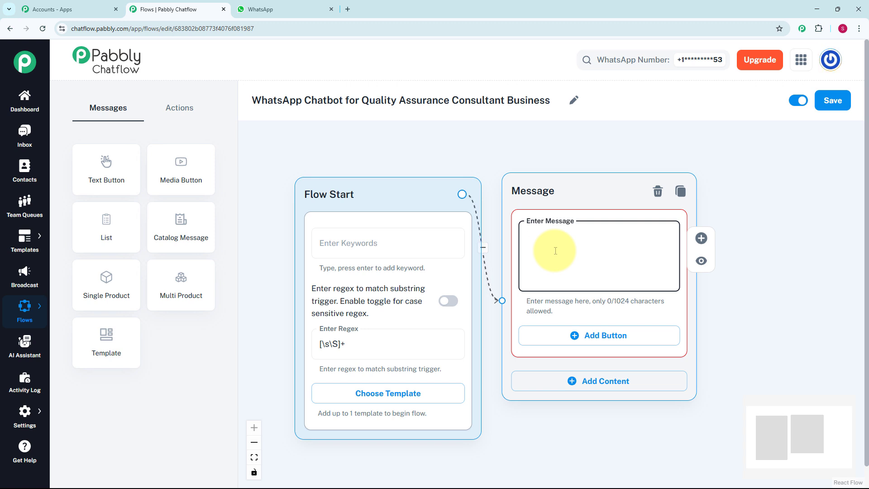
key(ctrl+v)
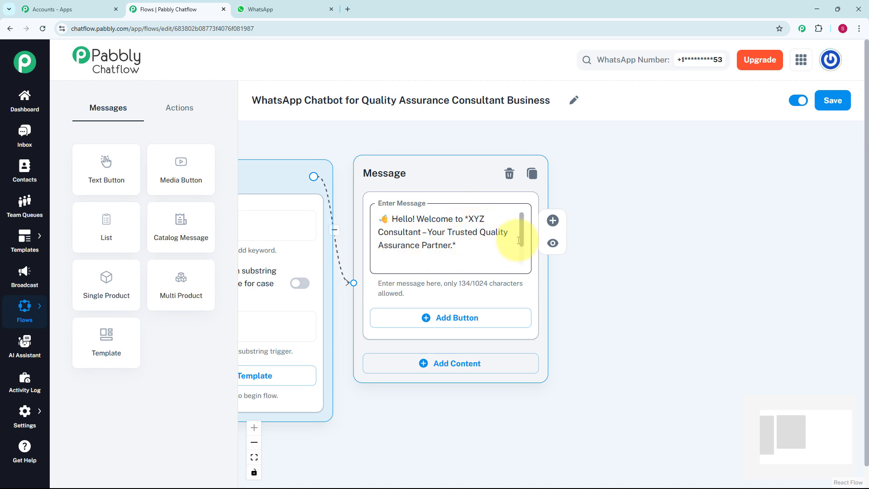
drag(521, 232, 526, 261)
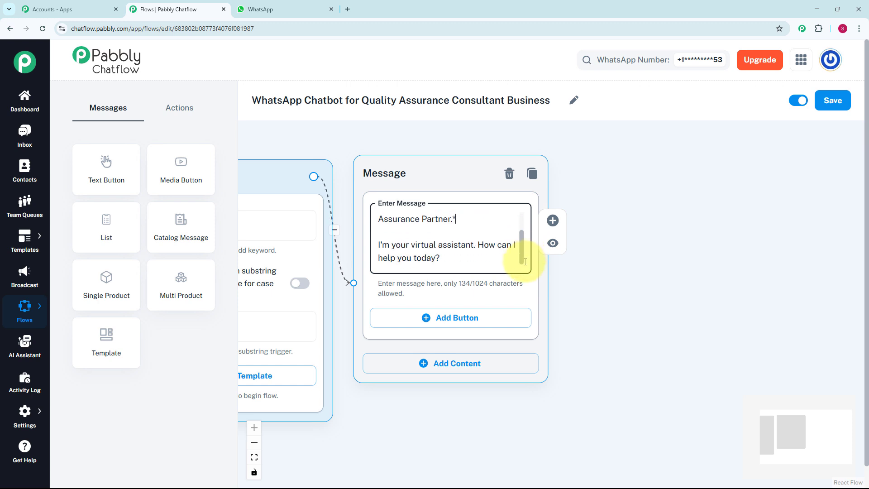
Add three buttons to the welcome message: 1️⃣ Our QA Services, 2️⃣ Book Consultation and 3️⃣ Contact Us
click(467, 323)
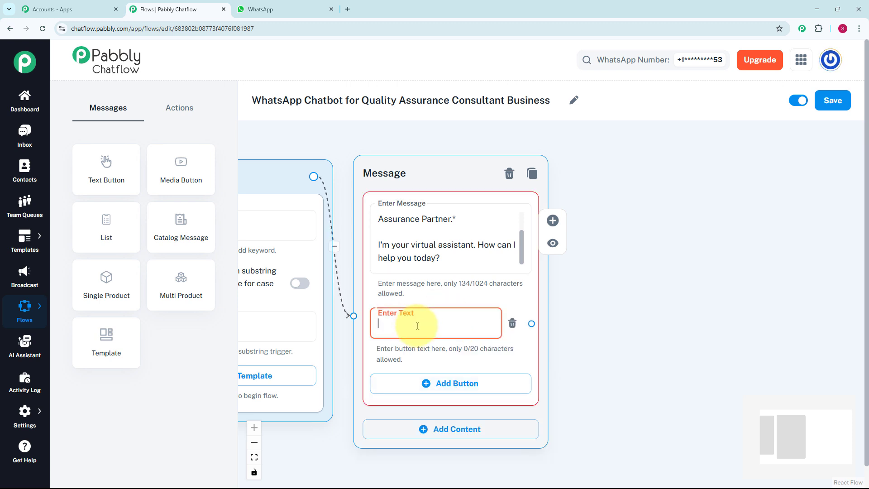
click(417, 326)
text(1️⃣ Our QA Services)
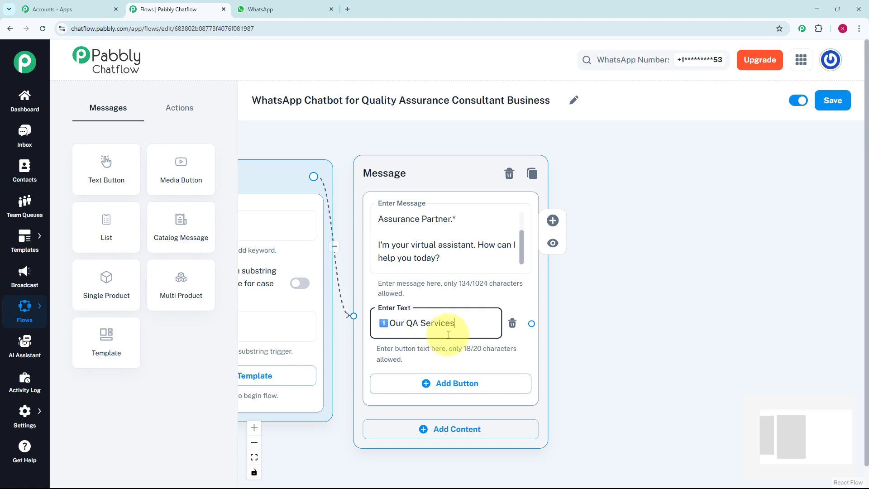
scroll(562, 303, down, 2)
drag(562, 304, 550, 262)
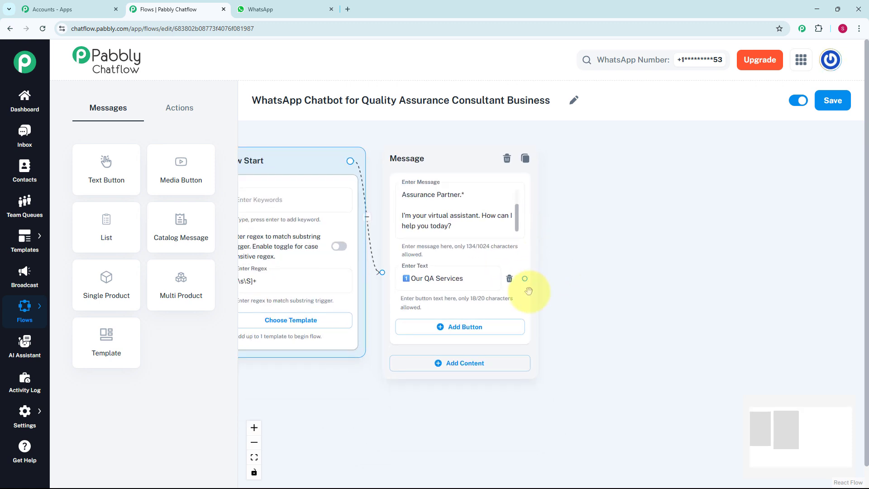
click(481, 332)
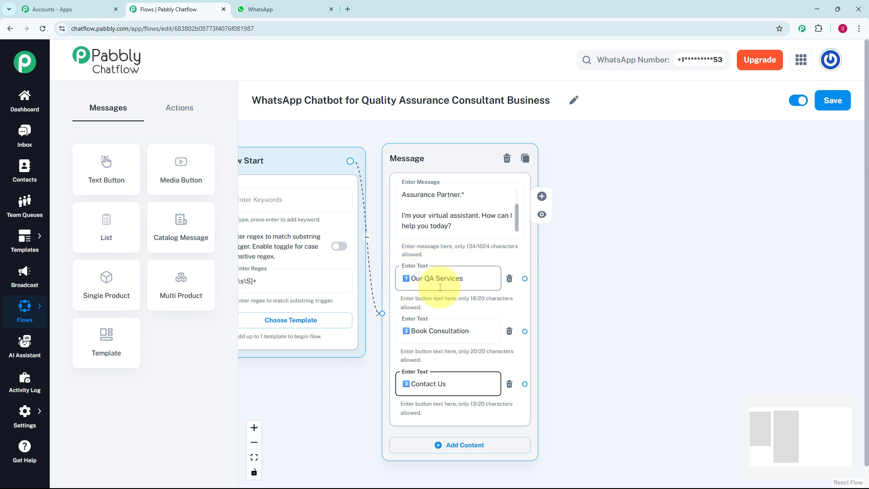
Attach a Text + Button message to Our QA Services, listing QA Training & Workshops, SOP Development and Quality Gap Assessments, ending "Would you like to:"
click(525, 278)
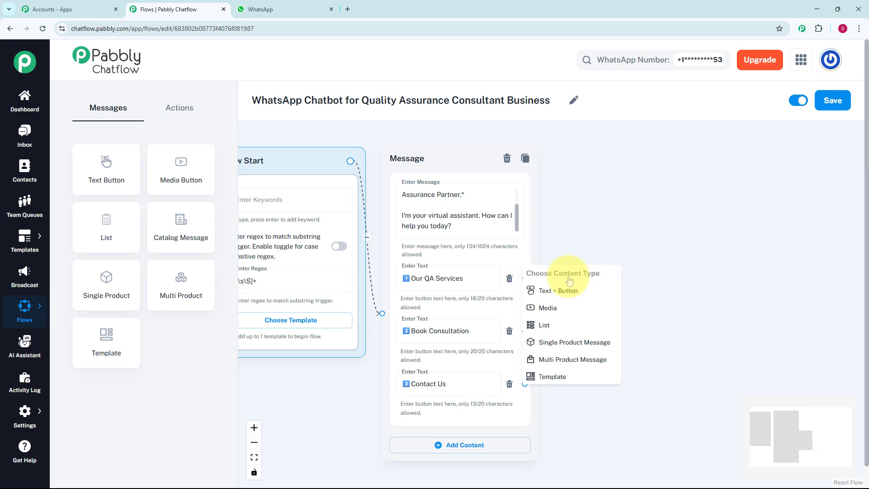
click(568, 292)
drag(571, 290, 598, 260)
click(595, 286)
key(ctrl+v)
scroll(596, 278, up, 2)
drag(704, 318, 705, 314)
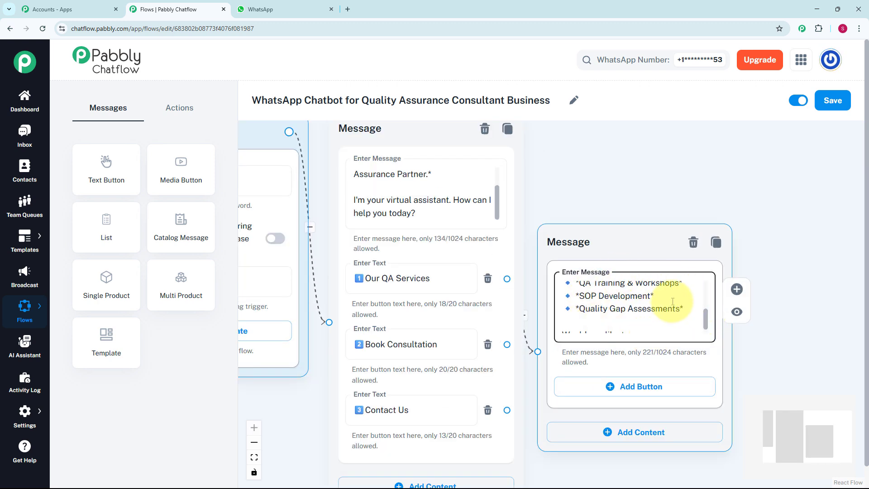
Add a button labelled Book Consultation to the QA services message
scroll(705, 322, down, 1)
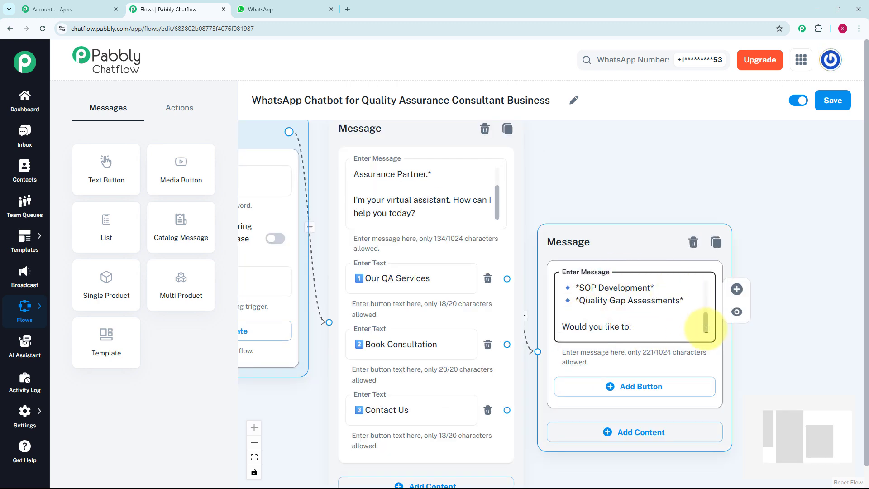
scroll(626, 212, down, 3)
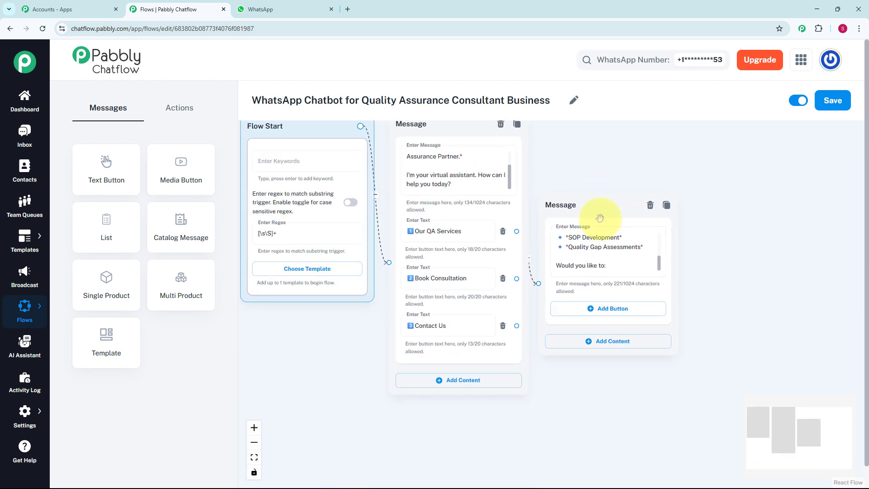
click(600, 308)
click(595, 309)
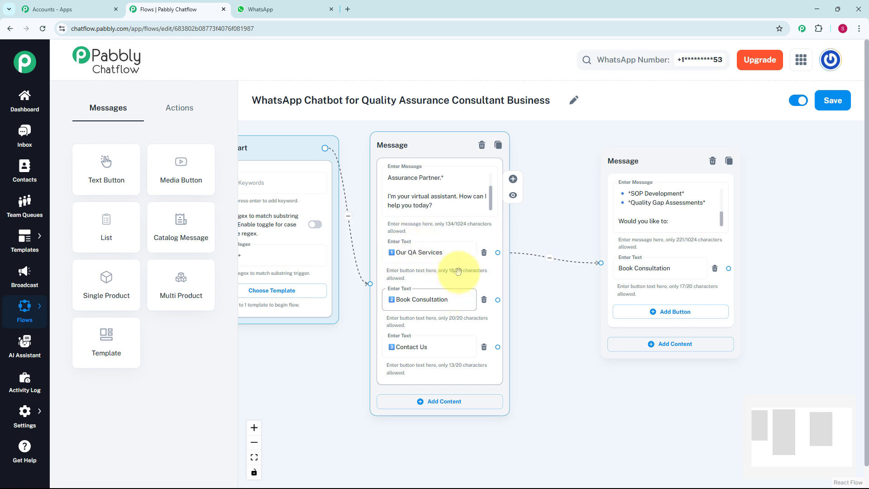
Add an Ask Question node below the services message and connect the welcome message's Book Consultation button to it
click(180, 116)
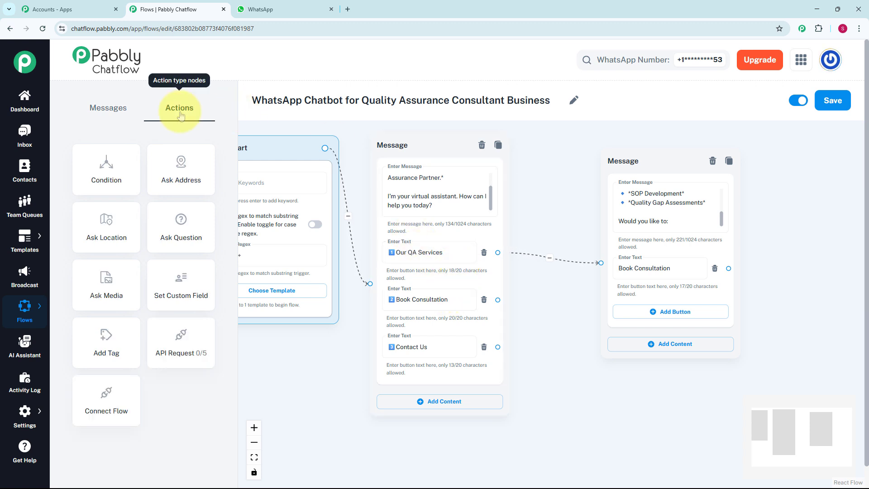
click(178, 244)
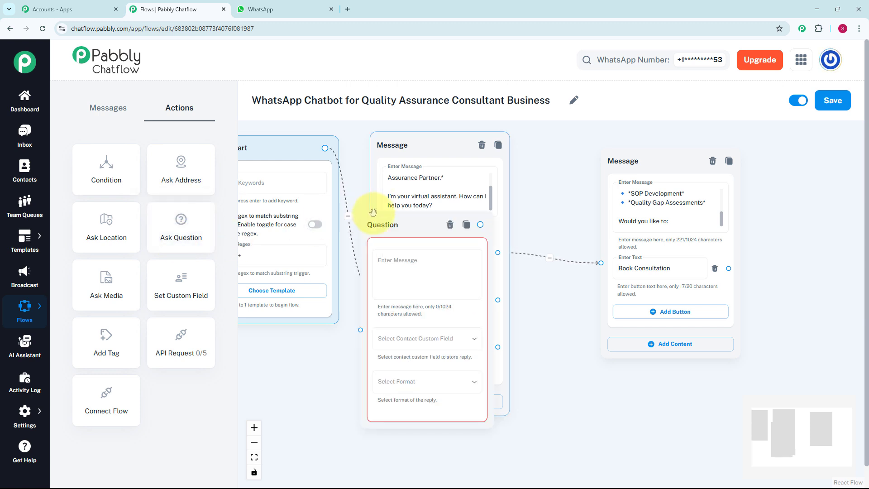
drag(380, 221, 435, 300)
drag(517, 370, 612, 383)
scroll(587, 344, down, 2)
drag(561, 325, 462, 221)
scroll(462, 220, up, 2)
drag(406, 196, 490, 382)
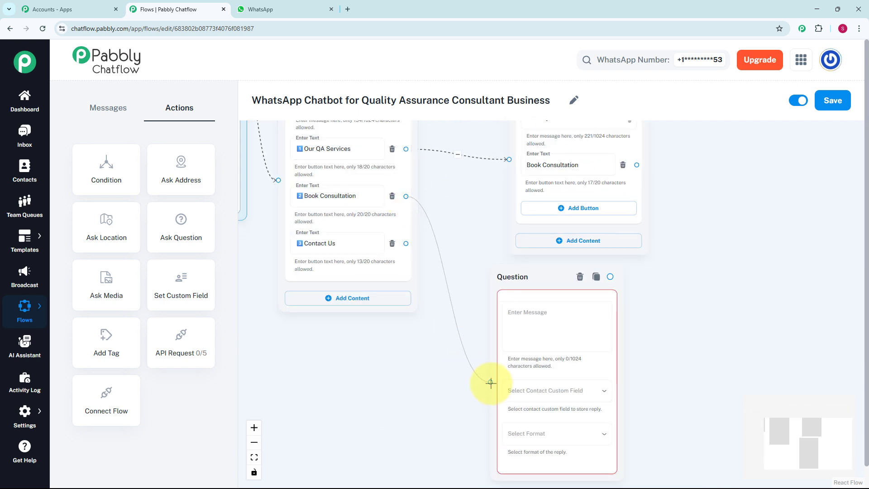
Enter the consultation question in the new node, ending with "Please share: *Your FullName*"
click(520, 333)
scroll(521, 334, up, 1)
click(522, 334)
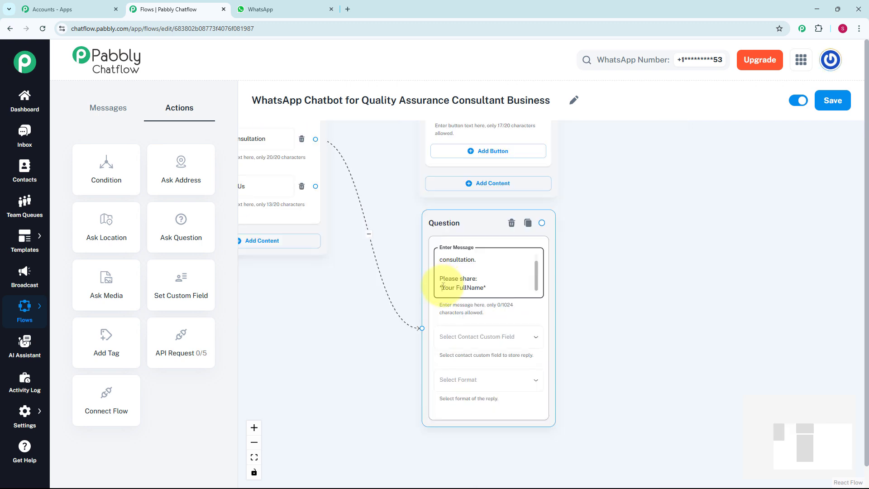
Store the full name question's reply in the Names contact custom field and set its reply format to Any
click(493, 345)
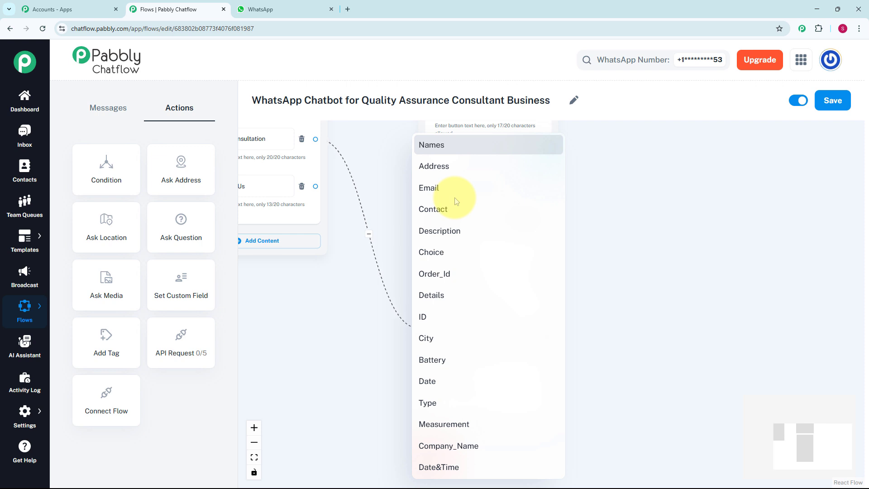
click(28, 412)
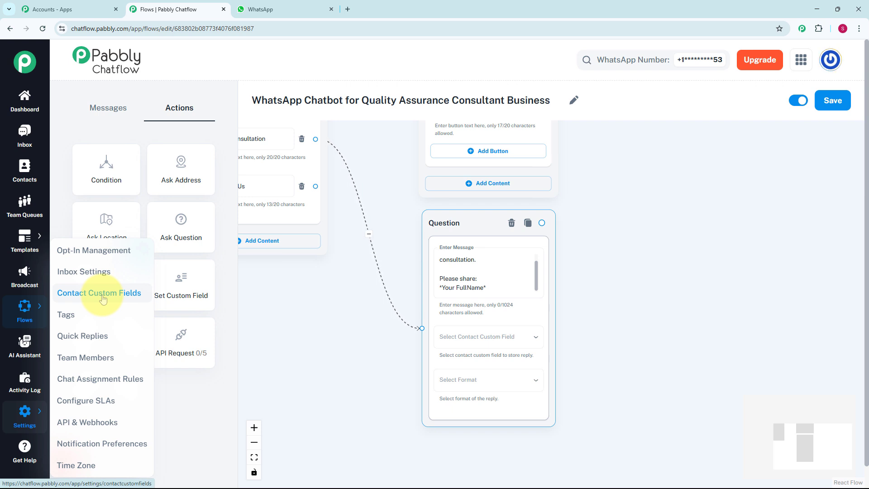
click(478, 336)
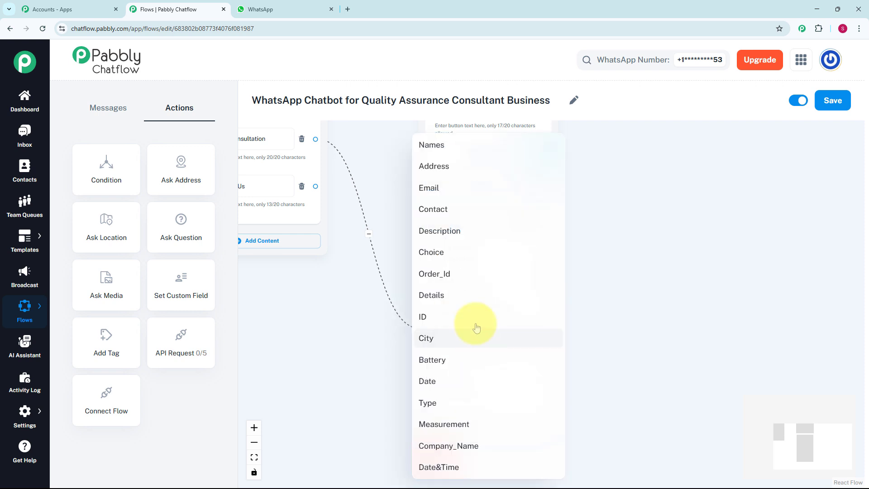
click(465, 149)
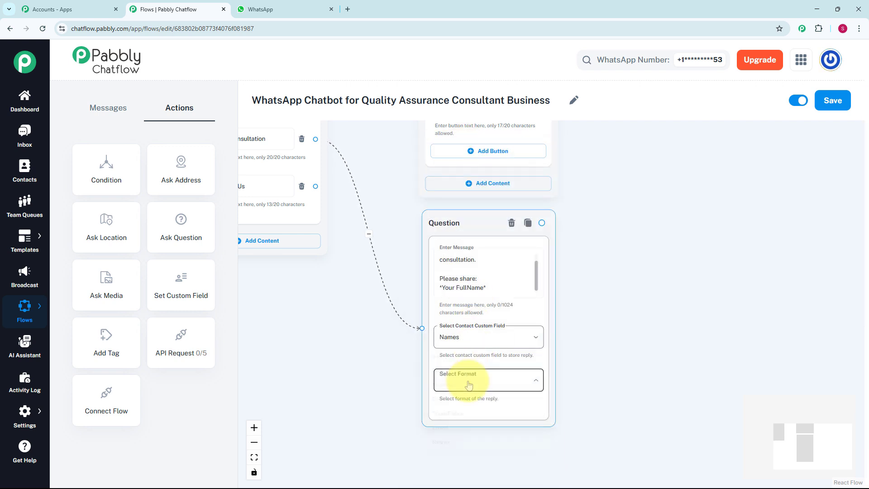
click(465, 397)
click(428, 340)
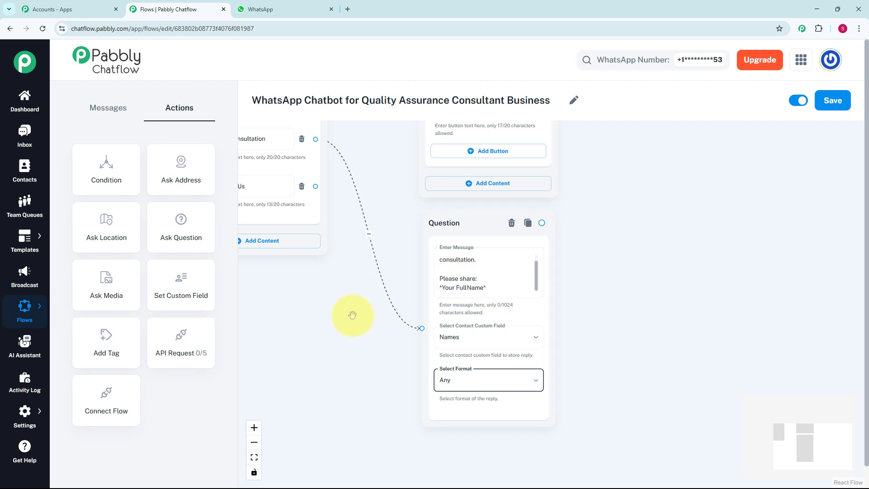
Add a second Ask Question node linked from the full name question, with the message "Please provide your *Company Name*"
click(197, 234)
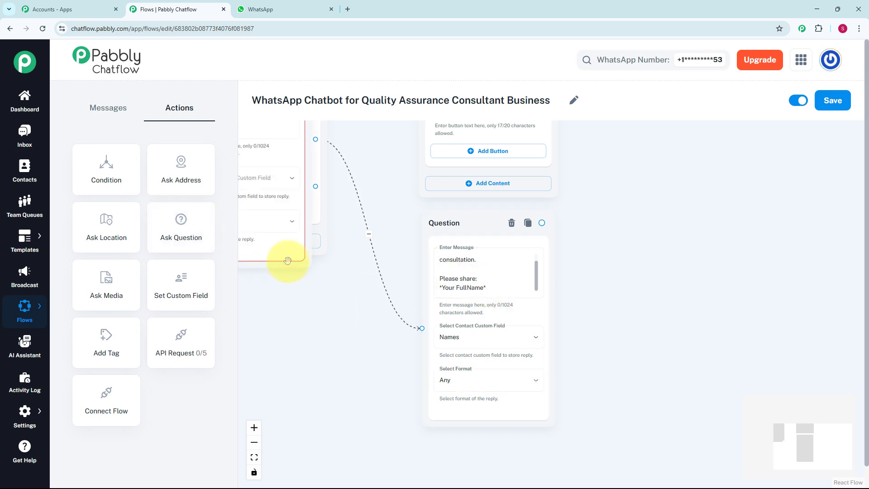
drag(288, 257, 705, 402)
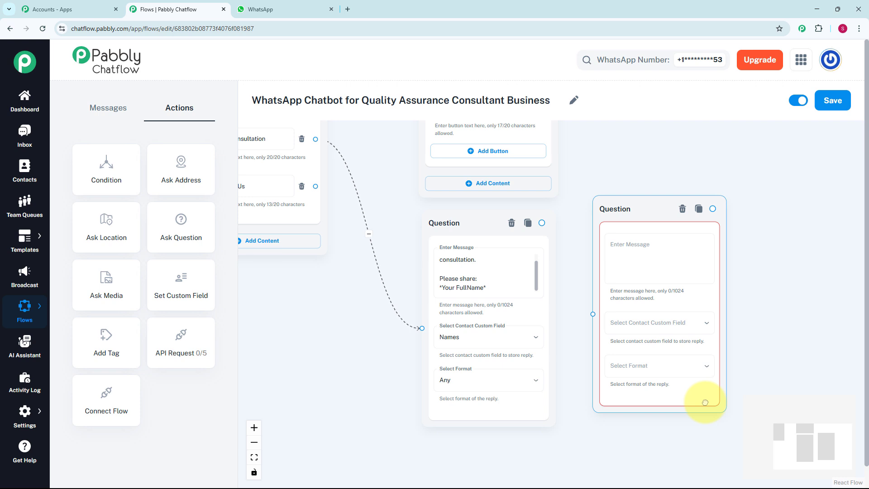
click(651, 253)
text(Please provide your *Company Name*)
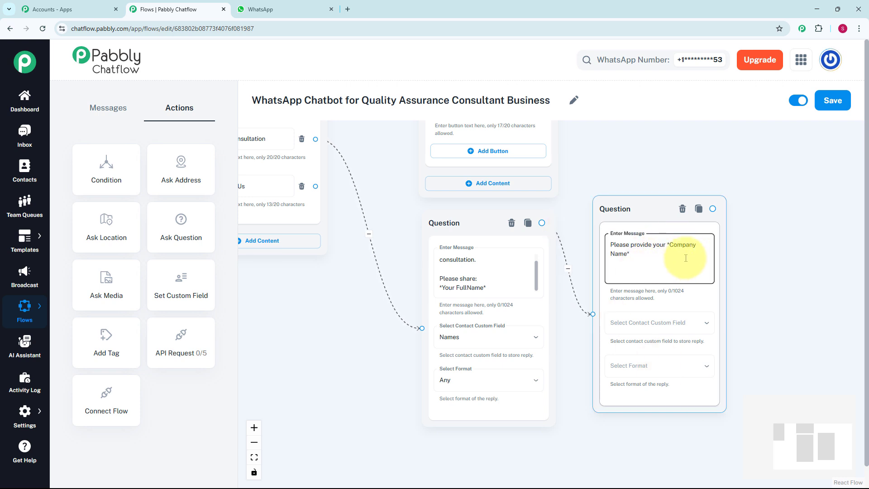
Store the company name question's reply in the Company_Name custom field and set its reply format to Any
click(679, 327)
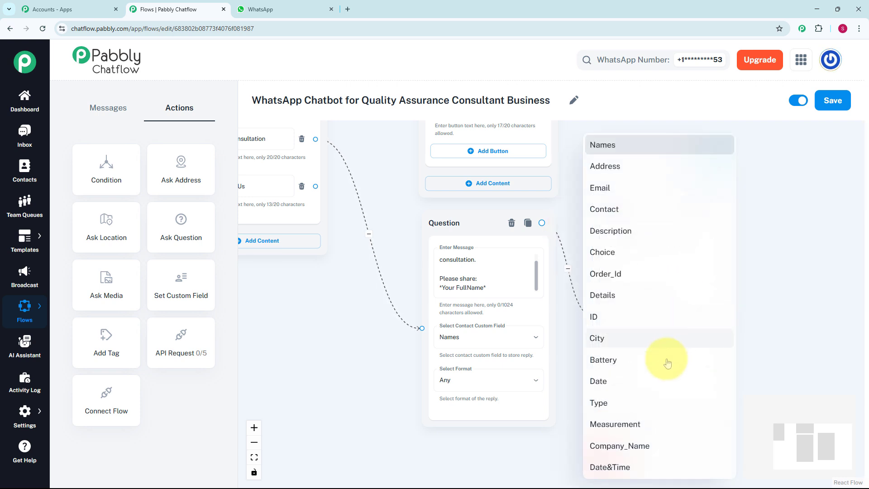
click(646, 447)
click(645, 368)
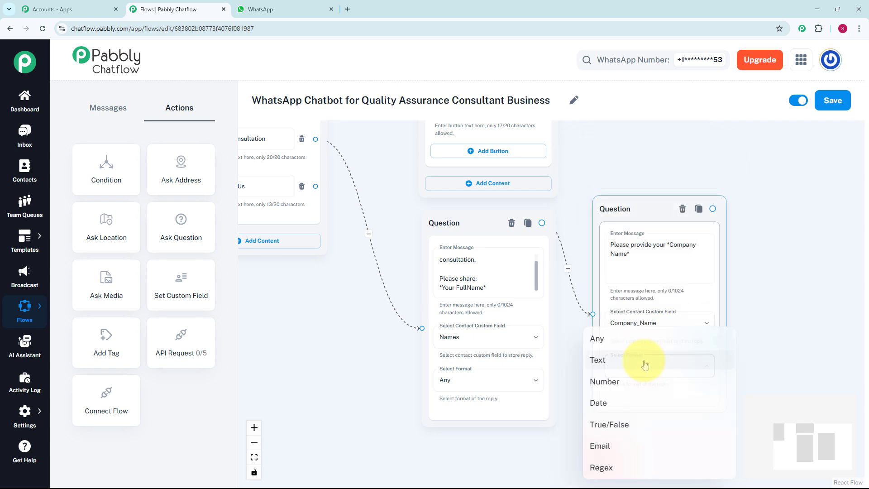
click(600, 389)
Add a third Ask Question node linked from the company name question, with the message "Please provide *Preferred Date & Time.*"
scroll(730, 278, down, 2)
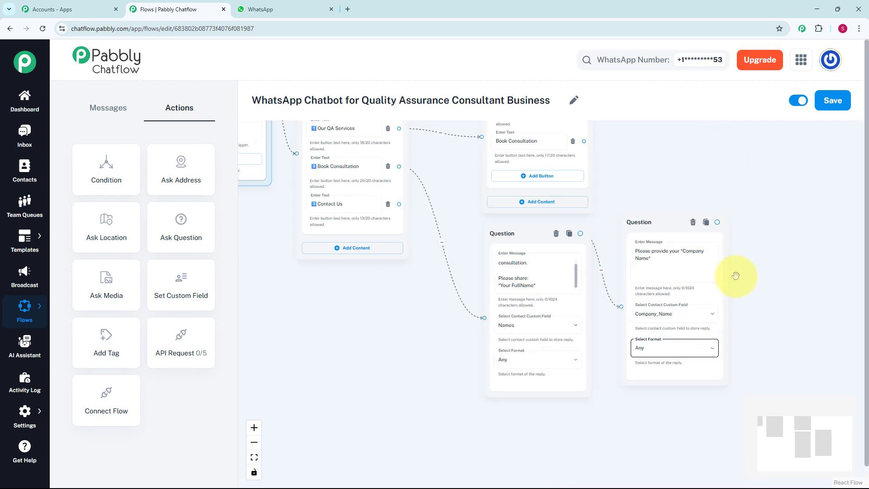
drag(734, 277, 531, 298)
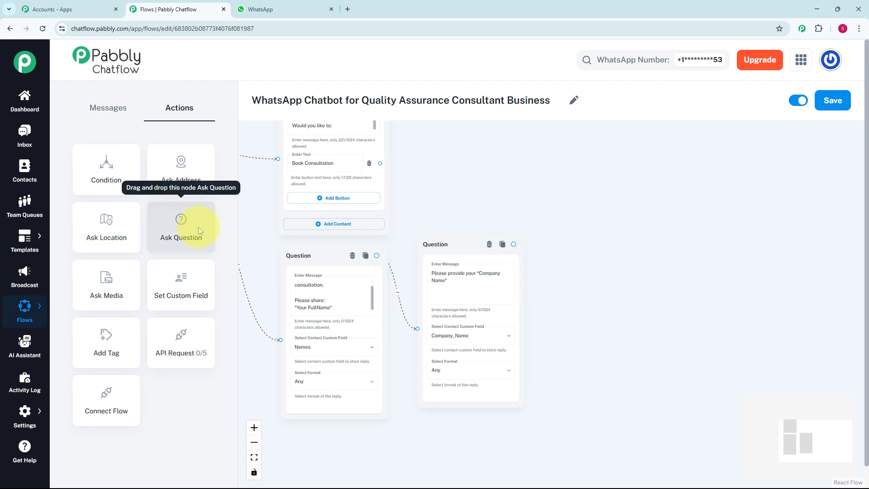
drag(198, 226, 465, 229)
text(Please provide *Preferred Date & Time.*)
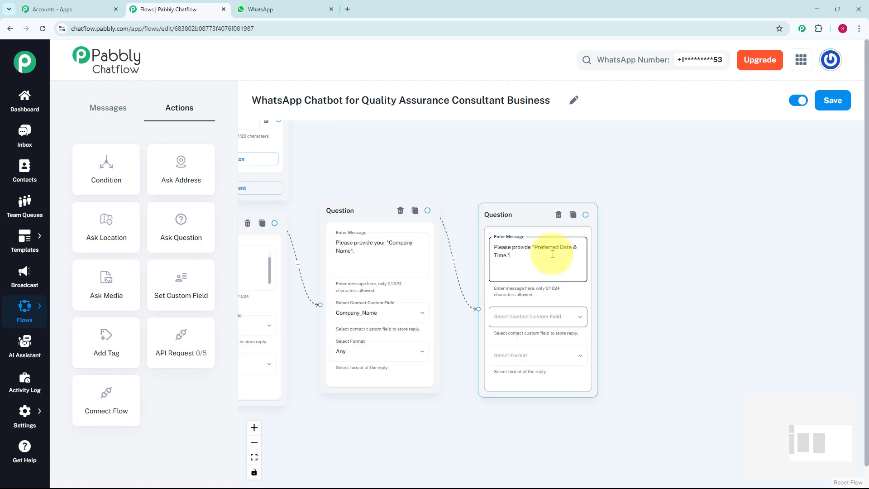
Store the preferred date question's reply in the Date&Time custom field with reply format Any, and save the flow
click(524, 324)
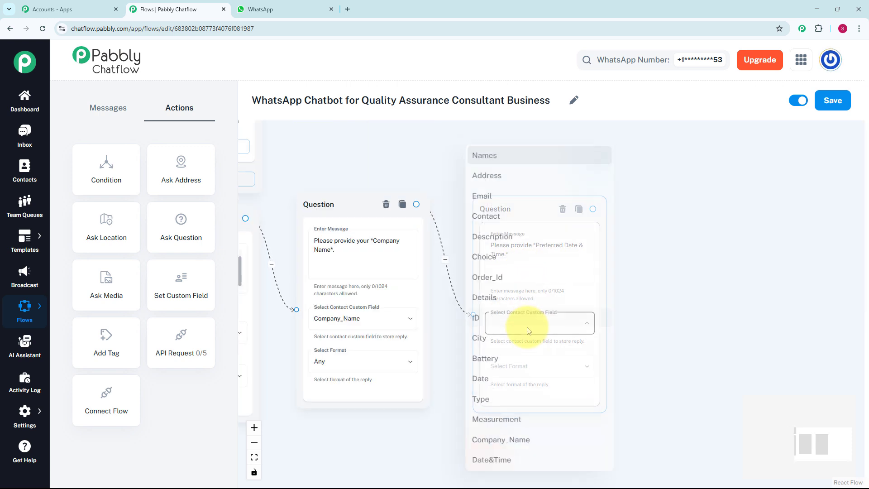
click(496, 468)
click(506, 368)
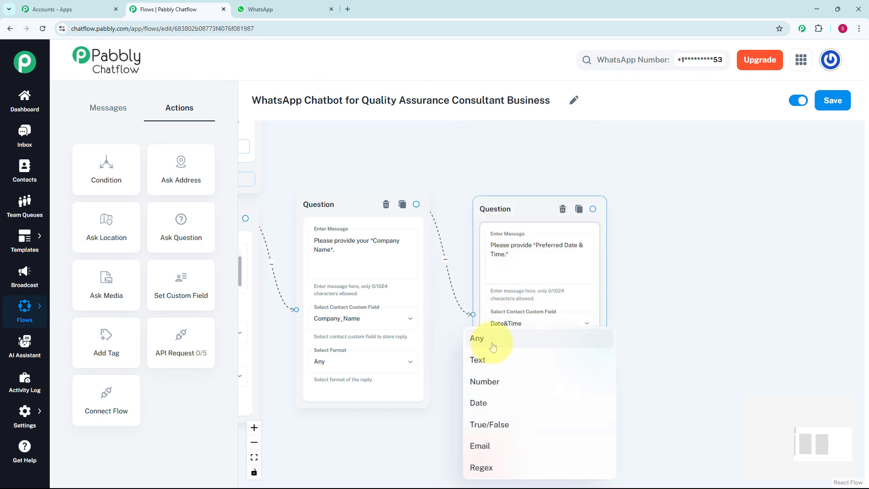
click(493, 350)
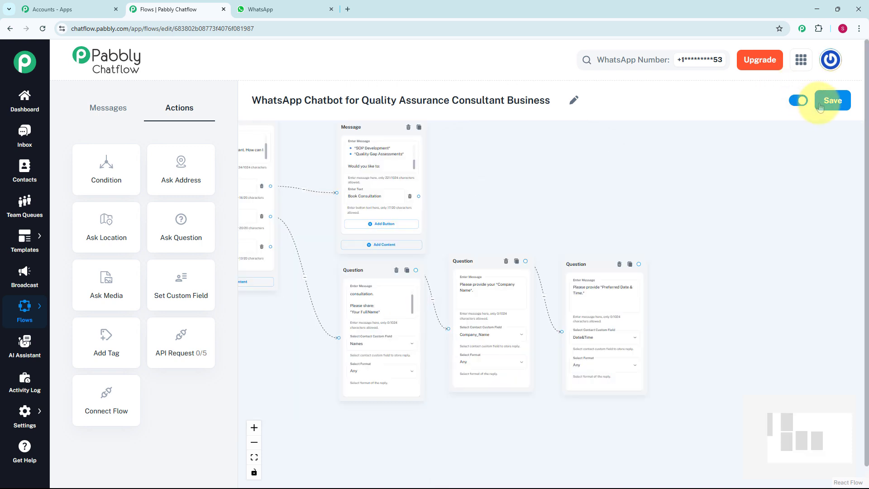
click(820, 107)
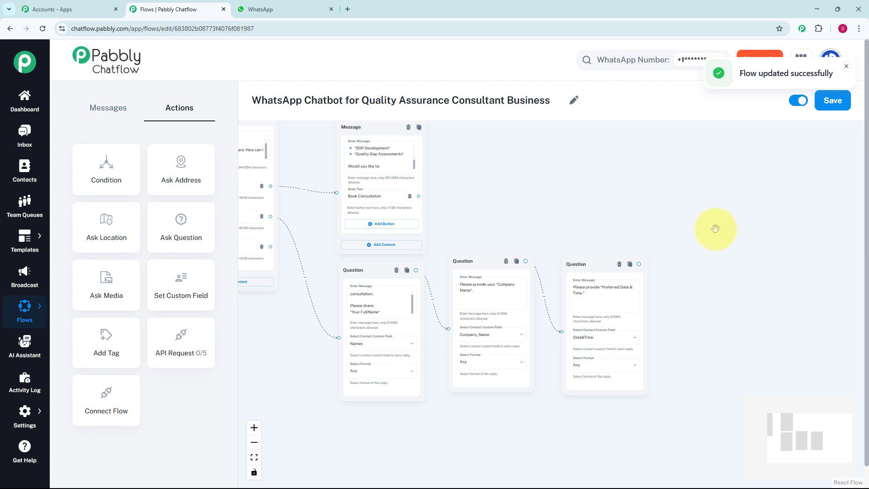
Add an API Request node to the flow and link it from the preferred date and time question
scroll(519, 243, up, 2)
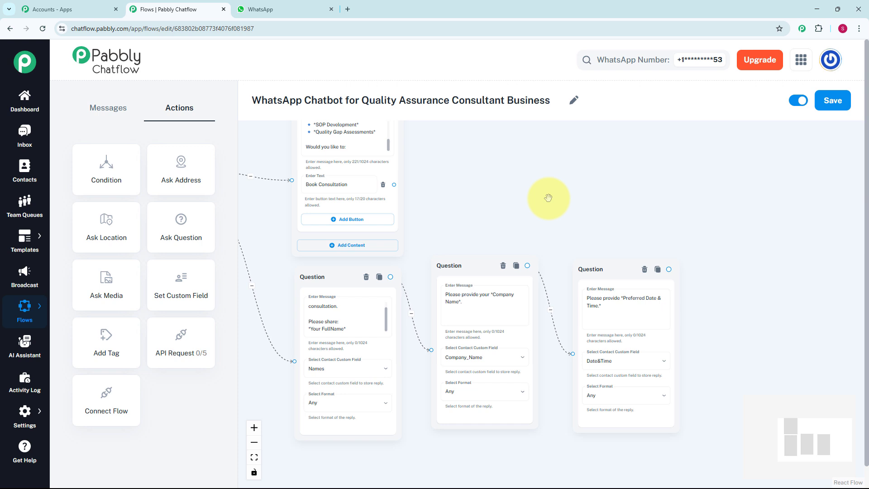
click(189, 342)
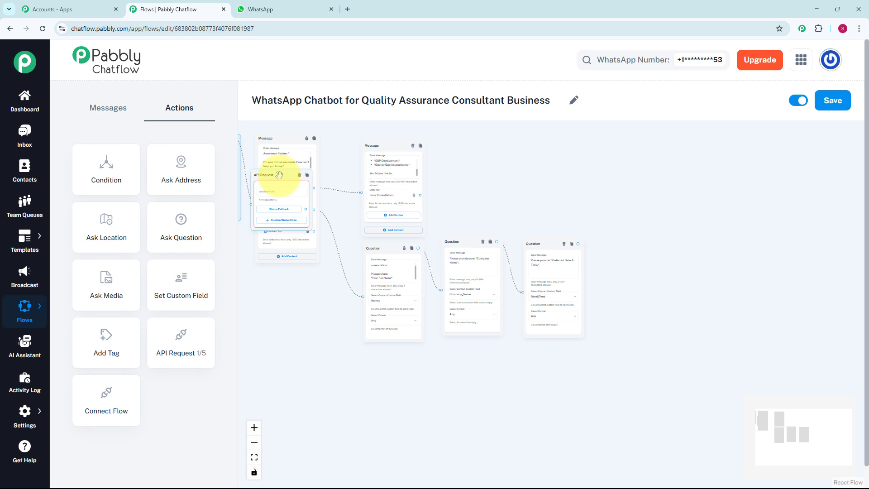
drag(287, 178, 622, 245)
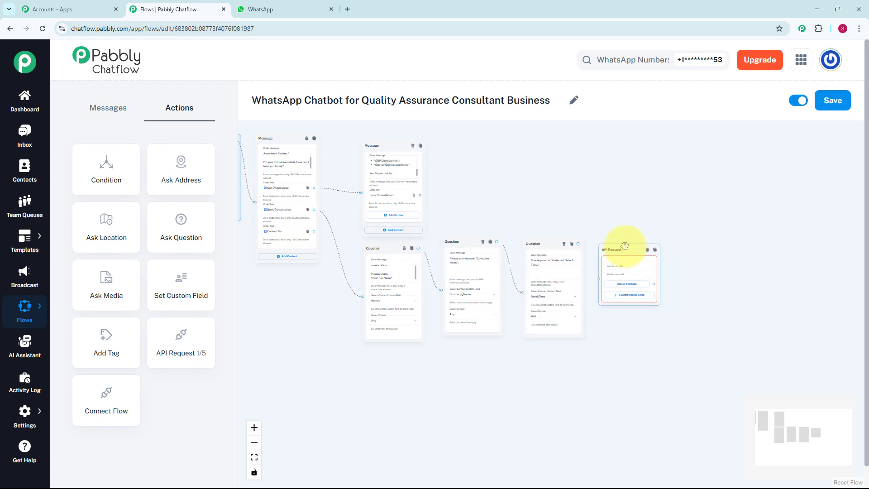
scroll(623, 248, up, 4)
click(600, 278)
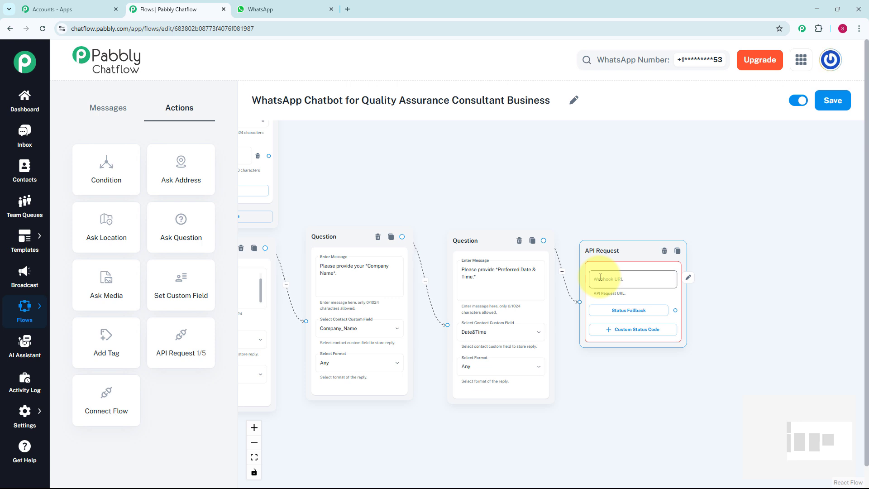
click(547, 223)
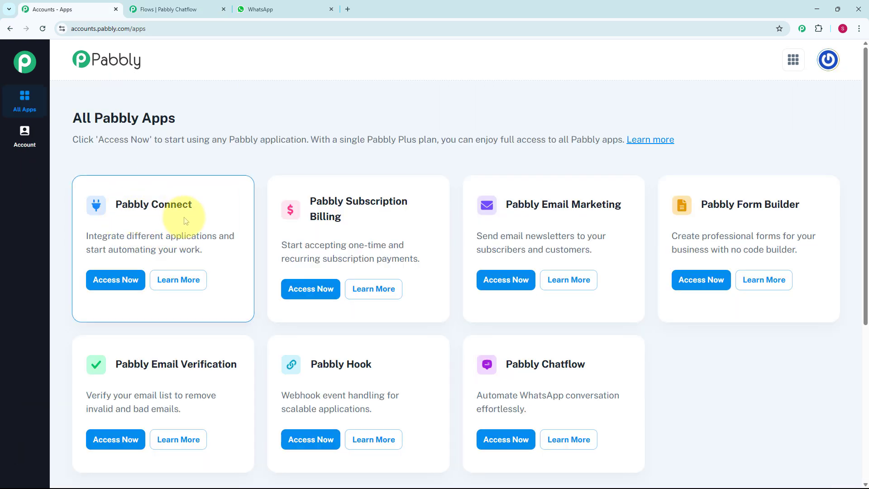
Switch to Pabbly Connect and create a workflow named "WhatsApp Chatbot for Quality Assurance Consultant Business" in the Home folder
click(119, 284)
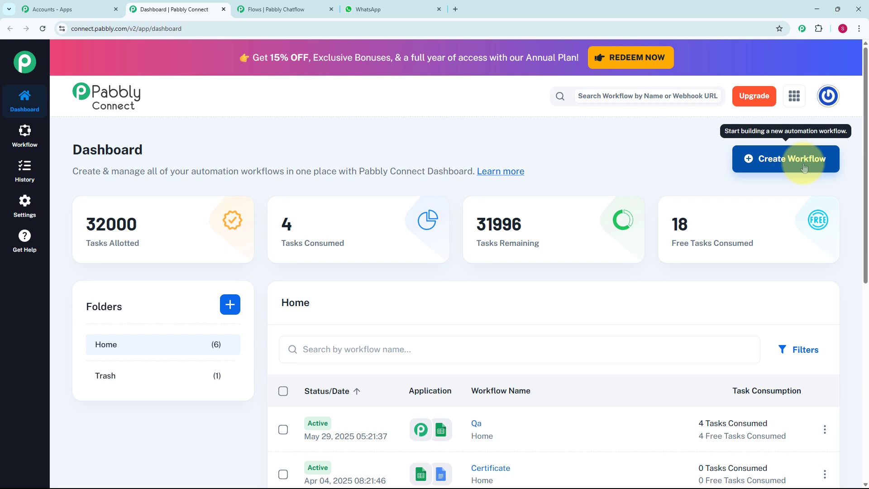
click(804, 167)
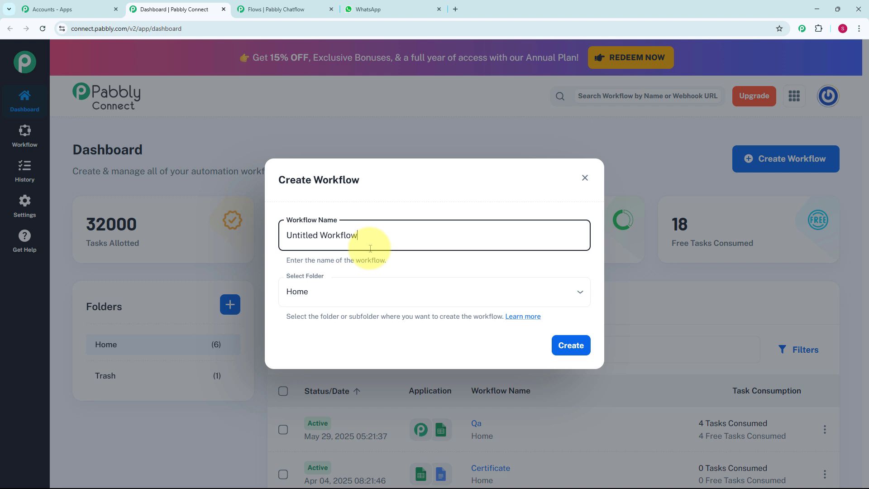
key(ctrl+a)
text(WhatsApp Chatbot for Quality Assurance Consultant Business)
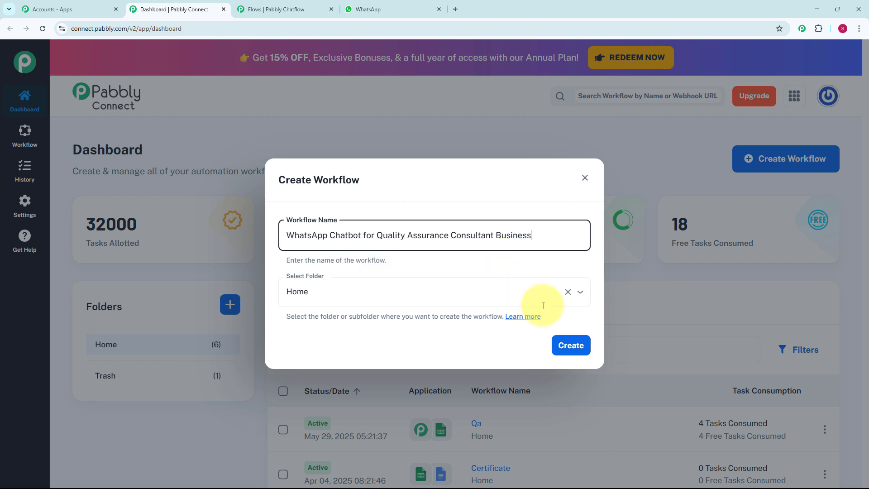
click(572, 350)
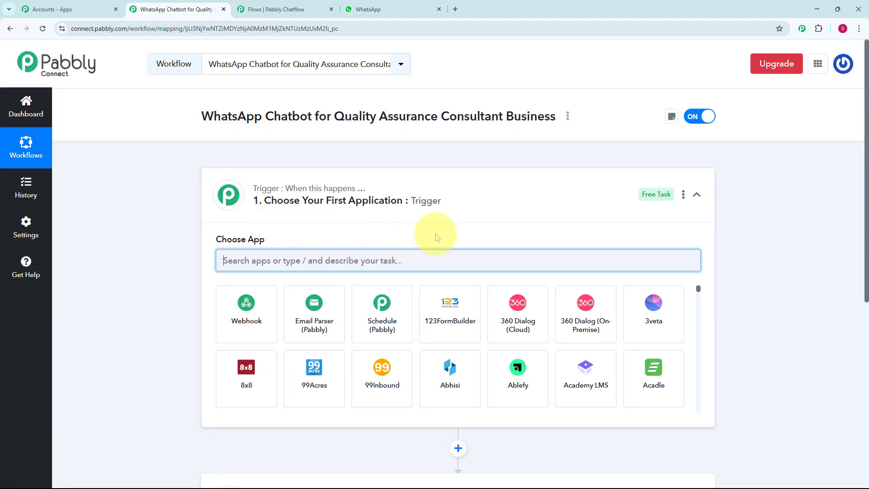
Set the workflow trigger to Pabbly Chatflow with the New Message Received event and copy its webhook URL
scroll(435, 234, down, 1)
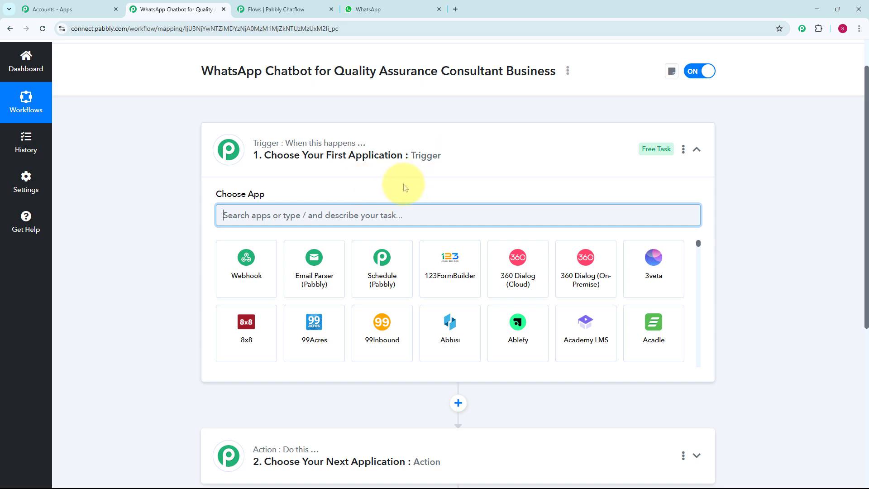
scroll(400, 194, down, 1)
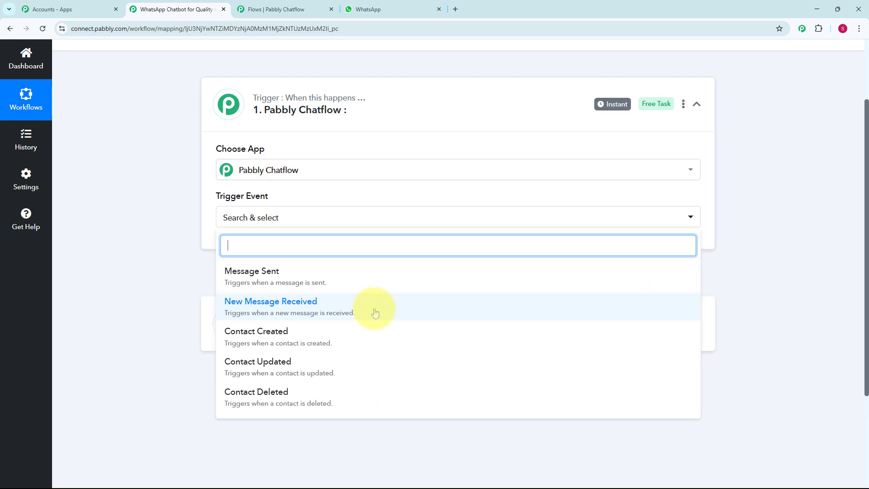
click(375, 312)
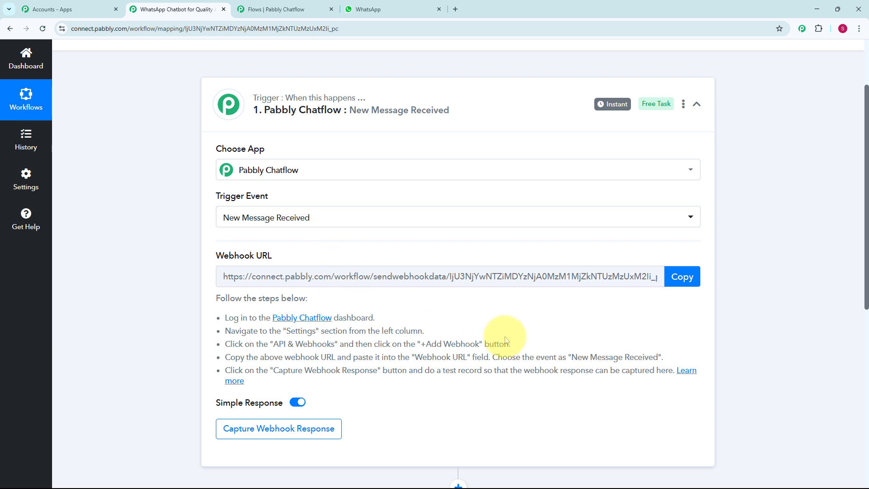
click(677, 276)
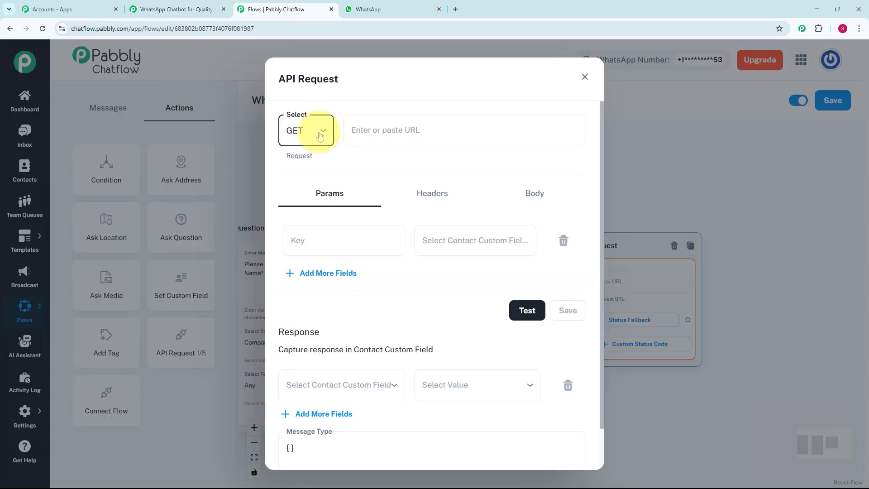
In the Chatflow API Request settings, set the method to POST and enter the copied webhook URL
click(320, 136)
click(324, 179)
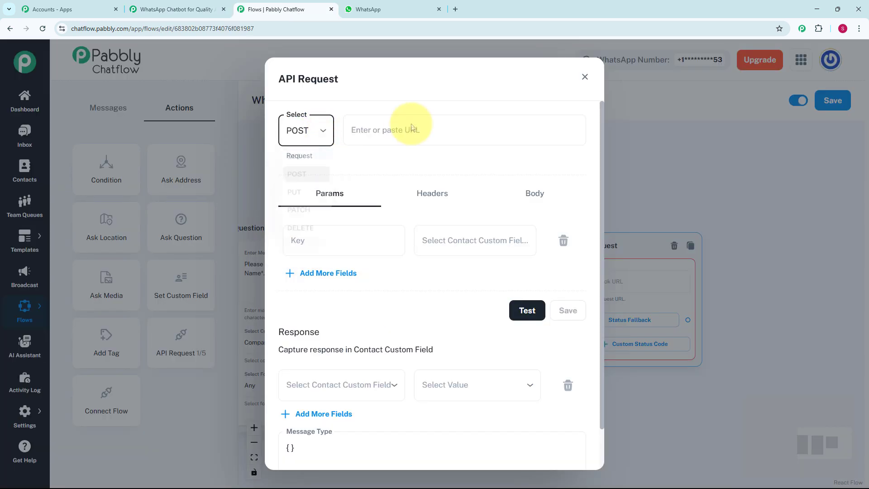
click(412, 126)
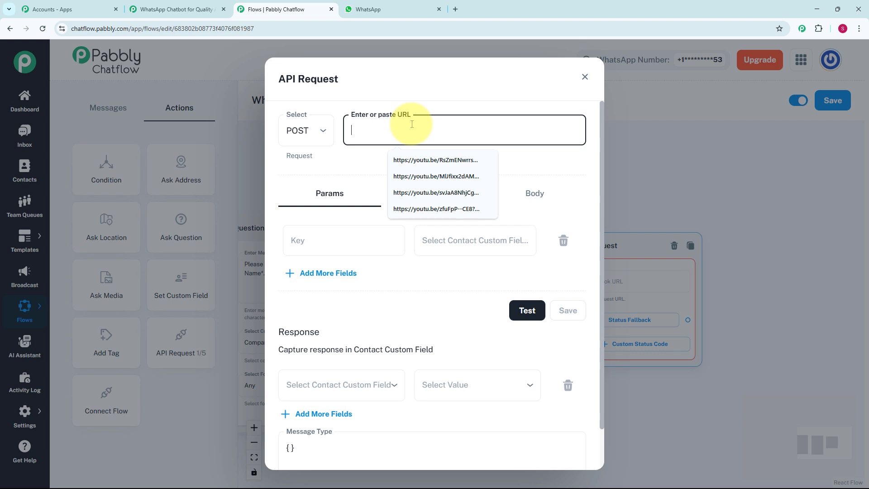
key(ctrl+v)
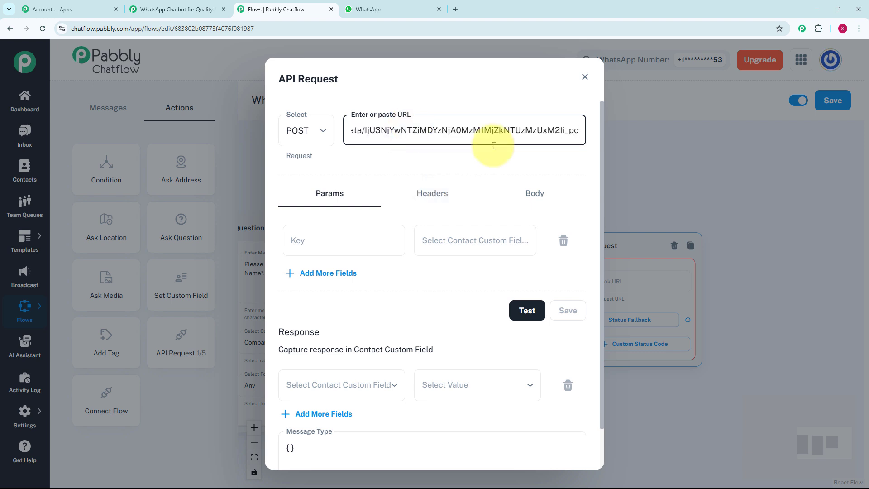
Add a request parameter with the key Name mapped to the $Name contact field
click(376, 241)
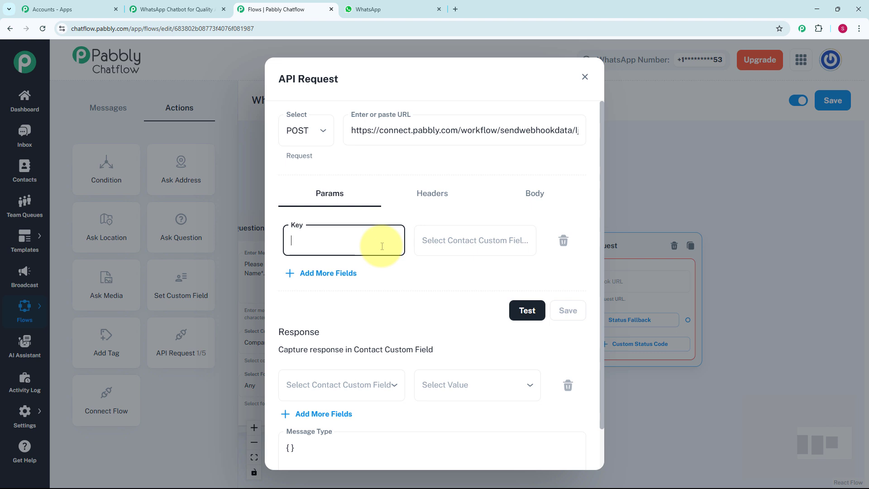
text(Name)
click(442, 241)
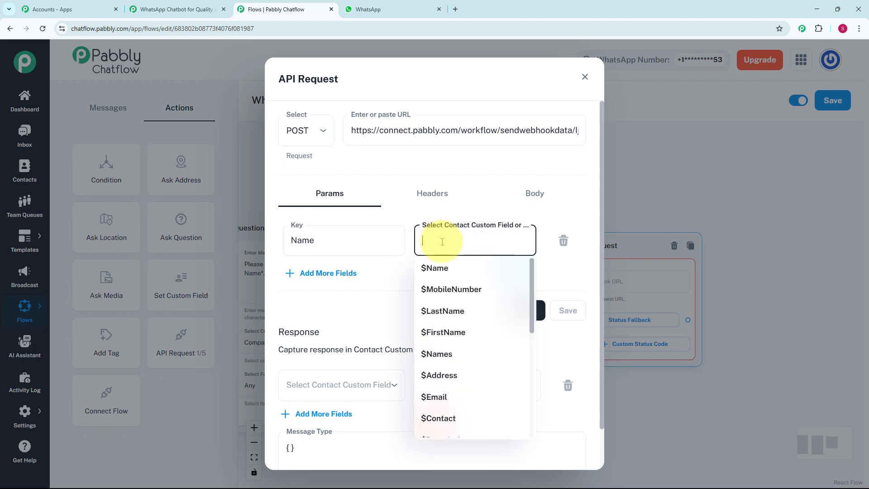
click(447, 276)
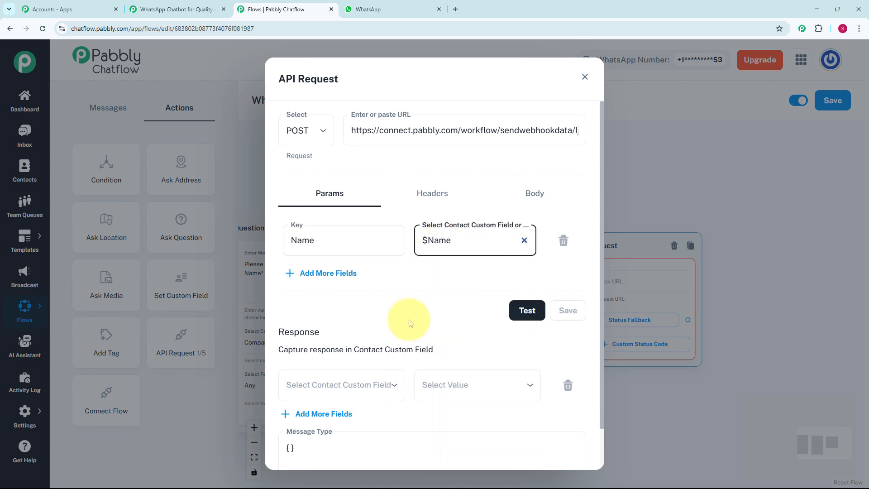
Add a second request parameter with the key Company Name mapped to the $Company_Name field
click(347, 275)
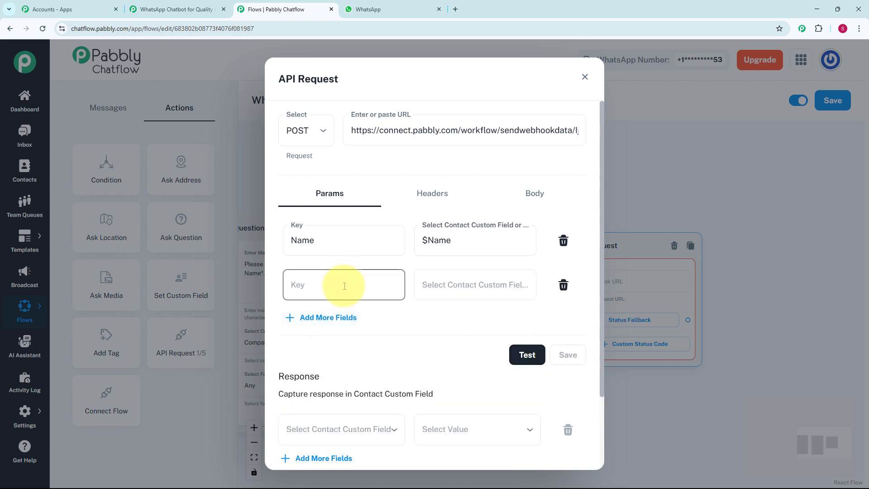
click(344, 286)
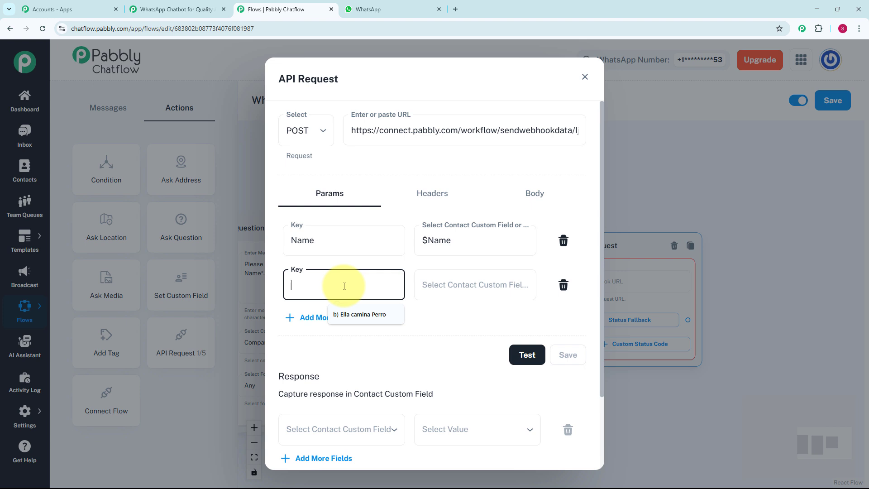
text(Company Name)
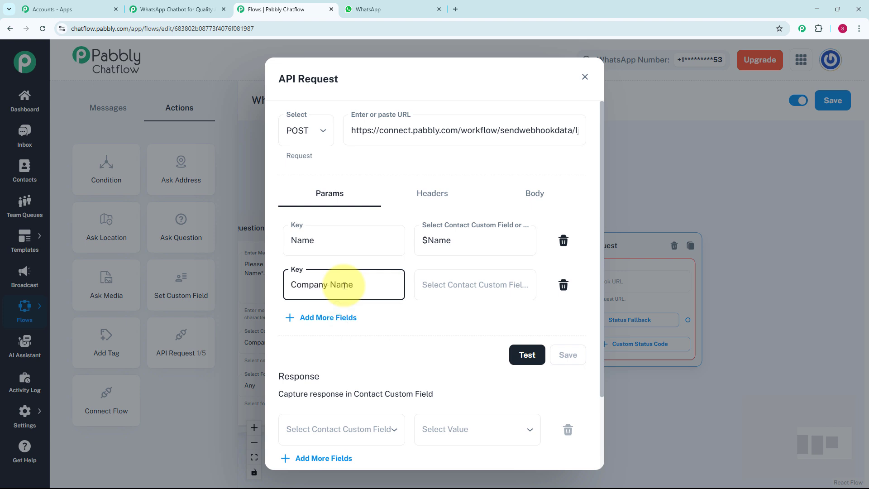
click(437, 286)
scroll(462, 374, down, 6)
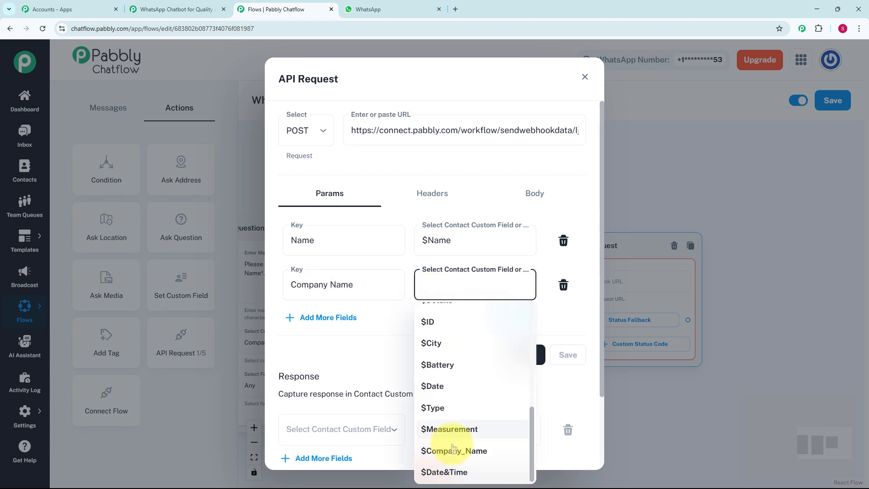
click(453, 449)
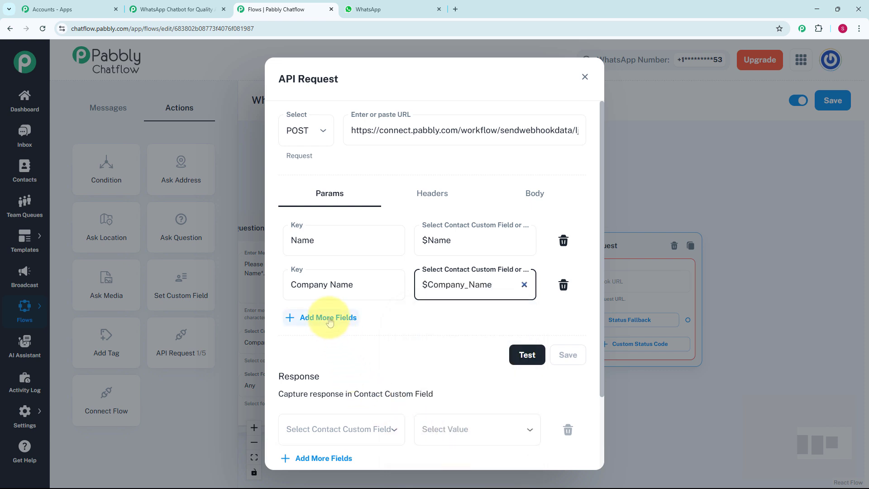
Add a third request parameter with the key Date and Time mapped to the $Date&Time field
click(326, 317)
click(330, 323)
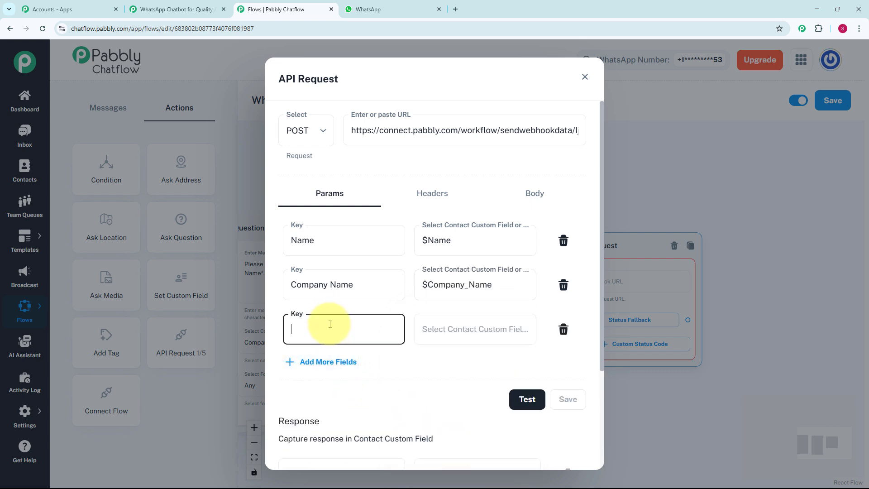
text(Date and Time)
click(448, 329)
click(437, 301)
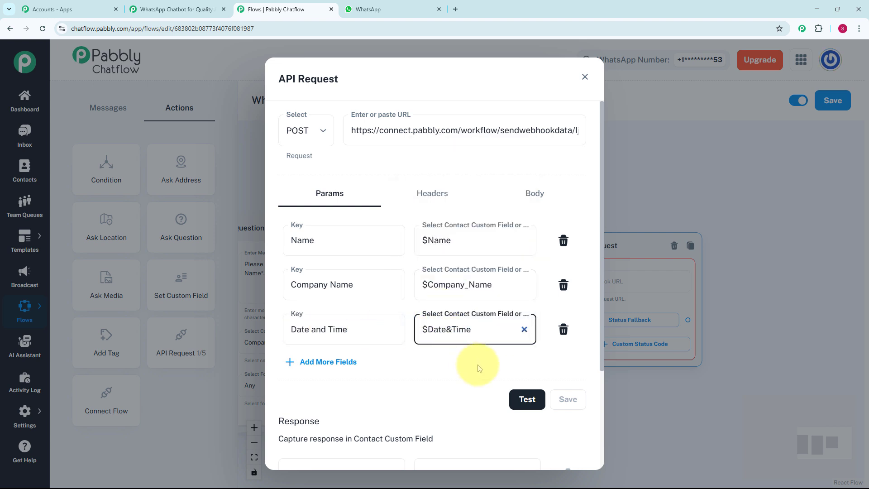
Test the API request and check the response captured by the trigger in the Pabbly Connect workflow
click(525, 399)
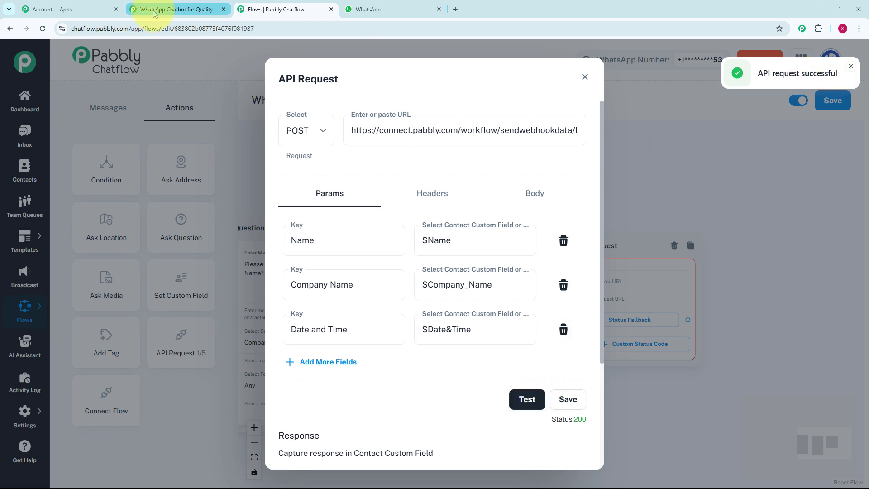
click(177, 9)
scroll(450, 310, down, 4)
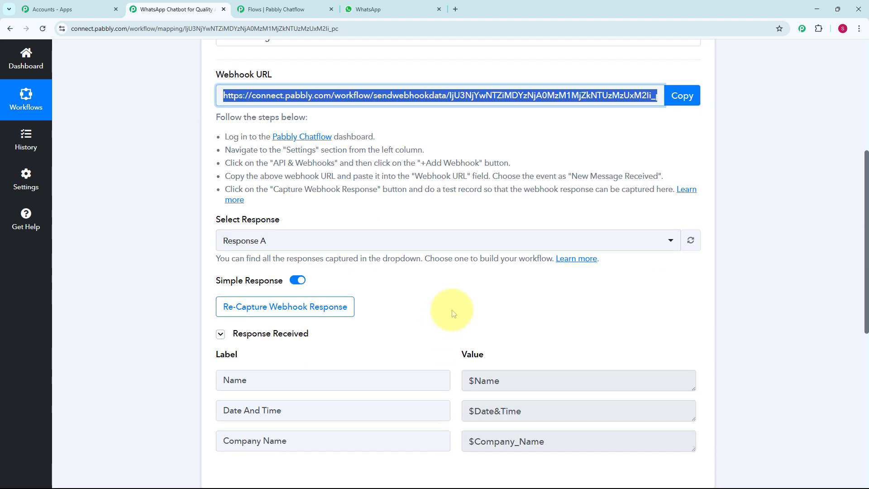
scroll(309, 182, down, 4)
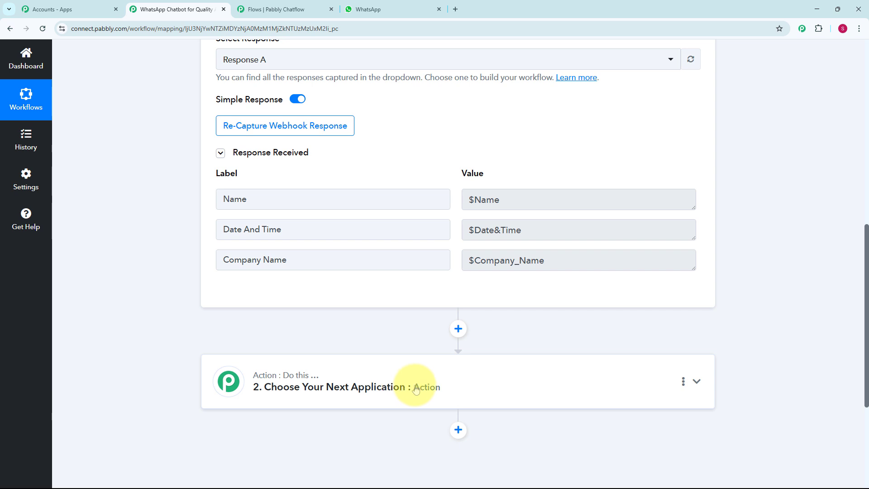
Set the workflow's action app to Google Sheets with the Add New Row event and open the Quality Assurance spreadsheet
text(gle Sheets)
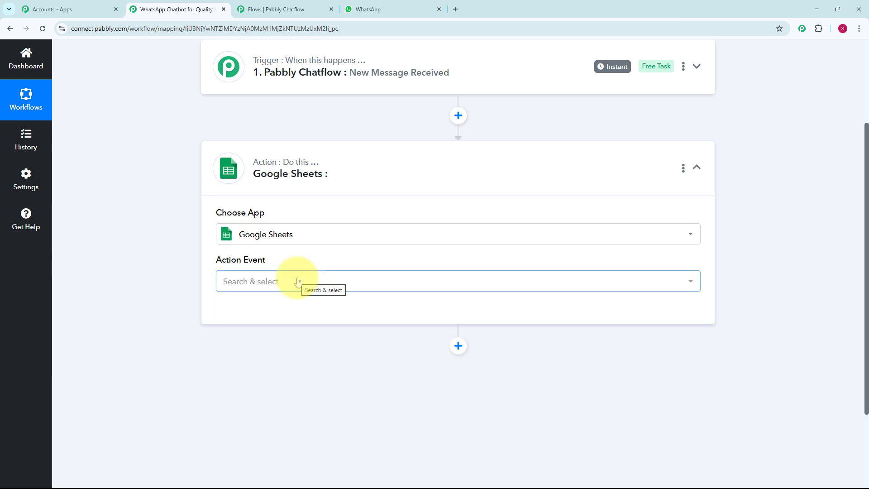
click(299, 282)
click(280, 122)
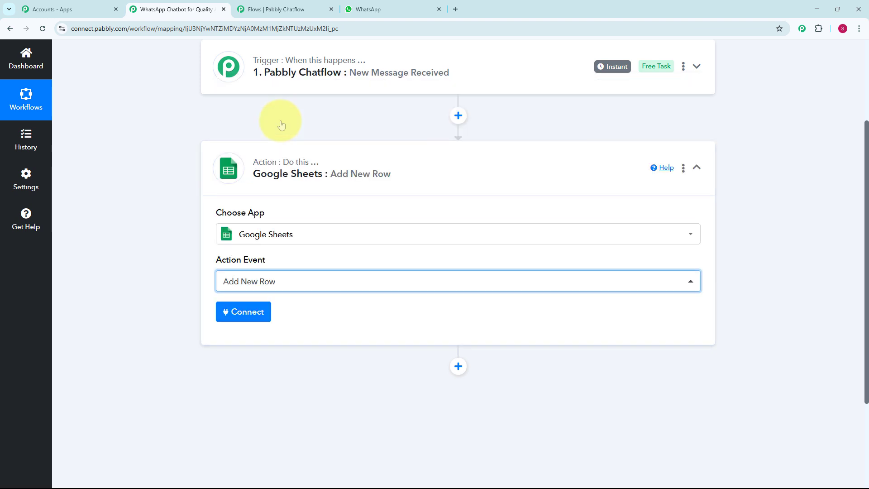
click(453, 10)
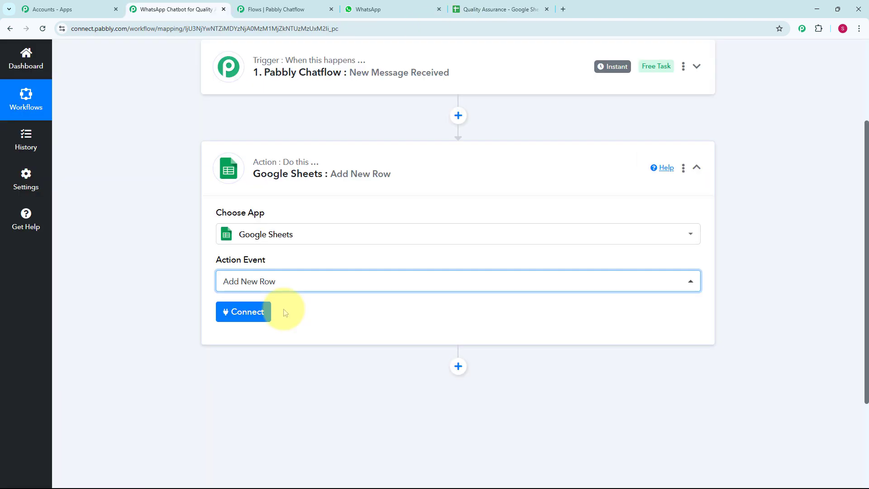
Connect the action through the existing connection Google Sheets #3 and select Sheet1 of the Quality Assurance spreadsheet
click(257, 318)
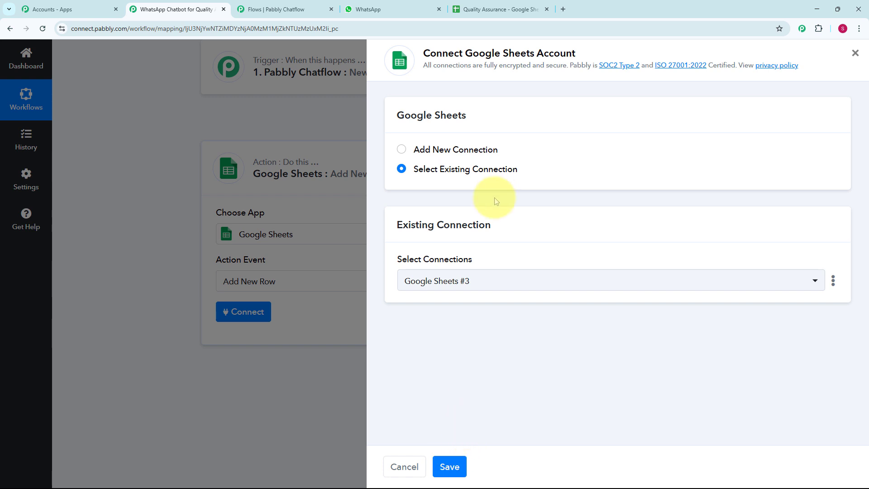
click(462, 467)
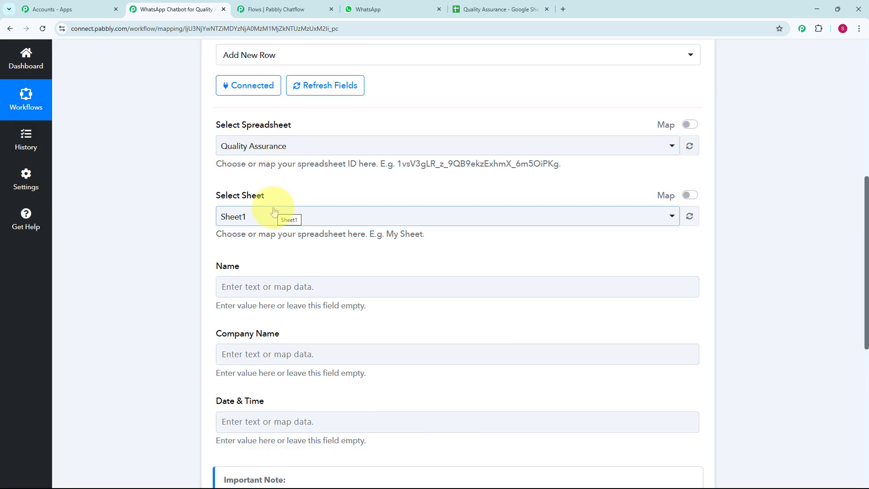
Map the Name column of the new row to the trigger's $Name value
scroll(276, 227, down, 2)
scroll(281, 247, down, 1)
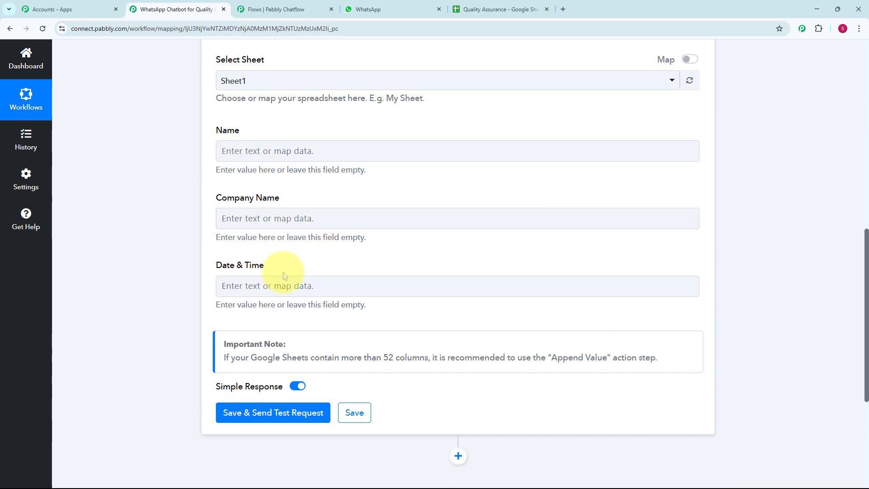
click(254, 157)
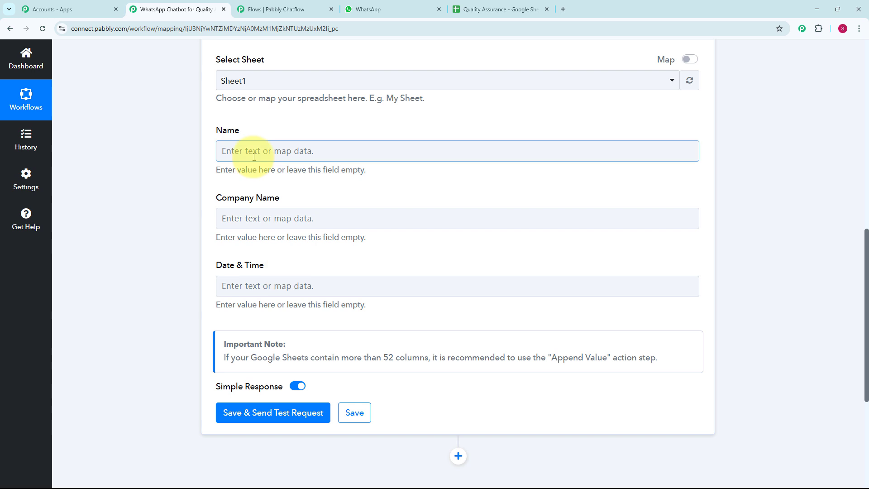
click(380, 150)
scroll(469, 242, up, 1)
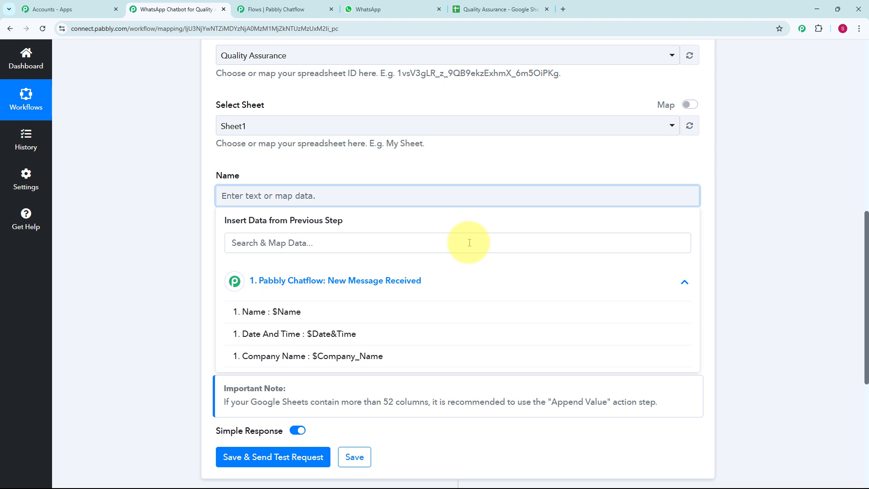
click(314, 313)
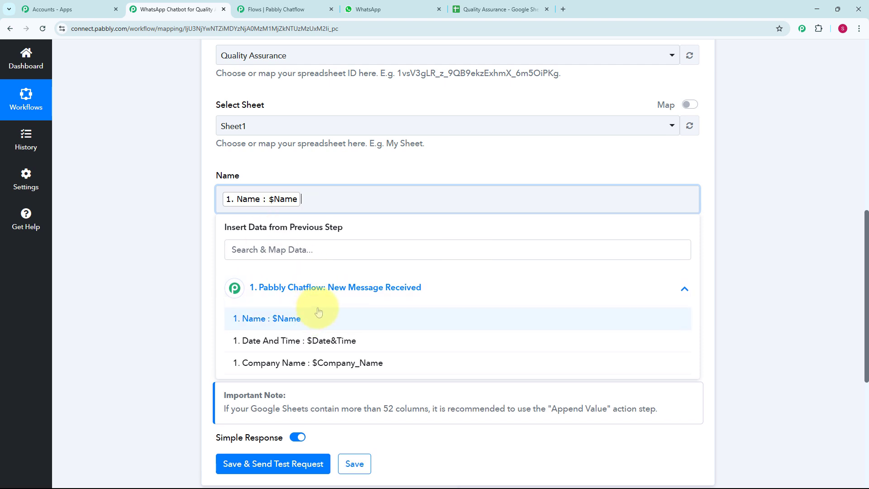
Map the Company Name column to the trigger's $Company_Name value
key(Tab)
click(378, 353)
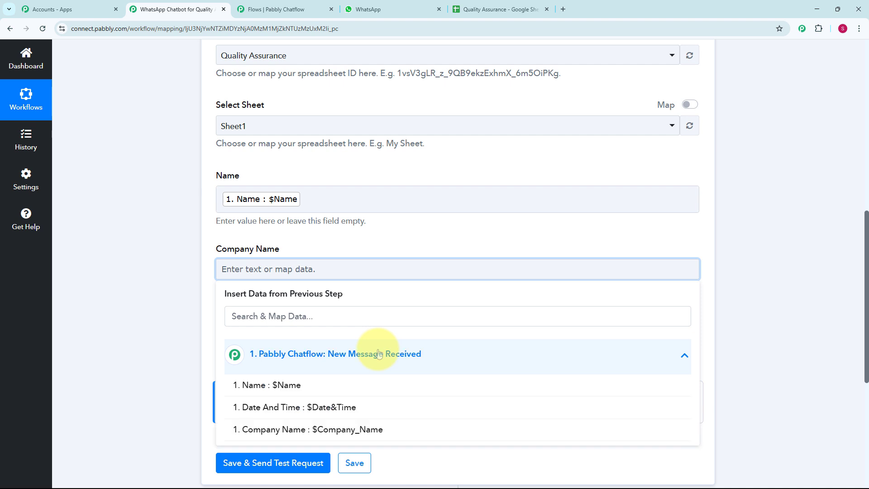
scroll(379, 325, down, 3)
click(382, 300)
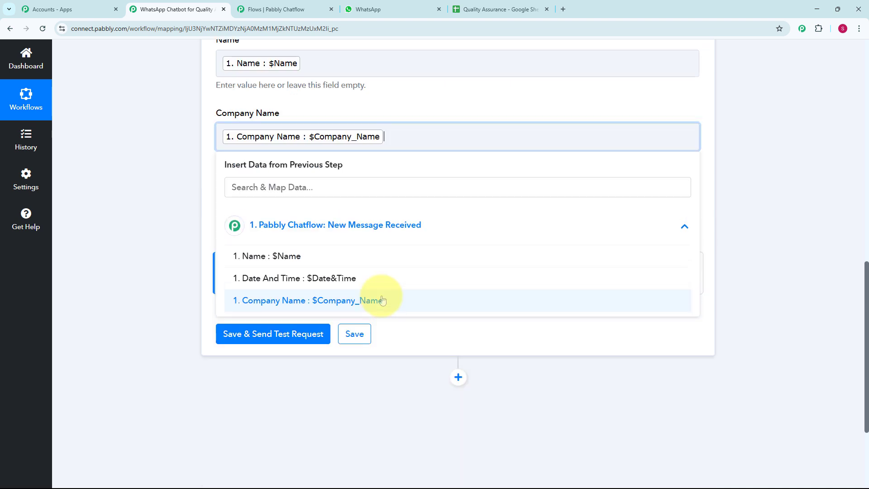
Map the Date & Time column to the trigger's $Date&Time value
key(Tab)
click(294, 292)
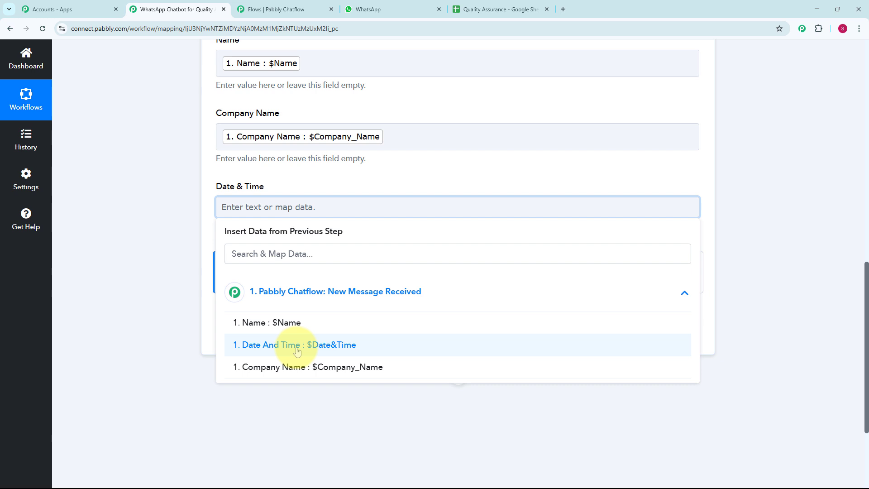
click(297, 351)
click(837, 329)
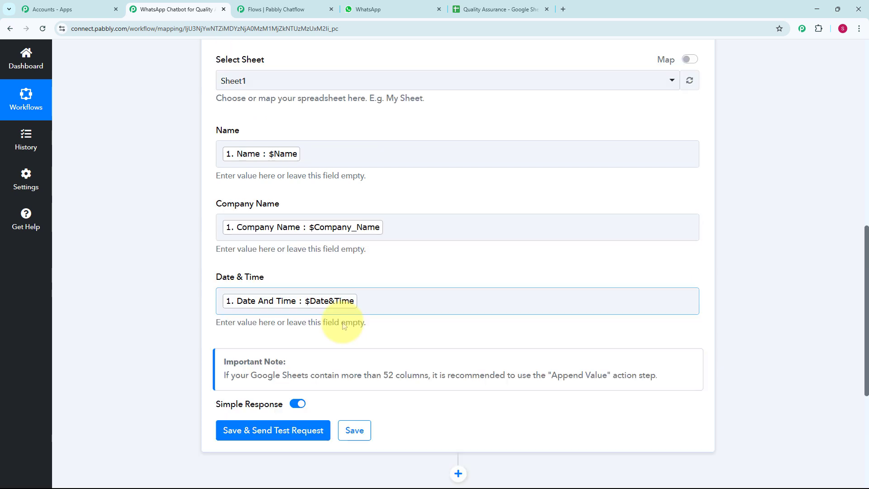
Save the Google Sheets action, send a test request and check the row in the Quality Assurance spreadsheet
click(304, 435)
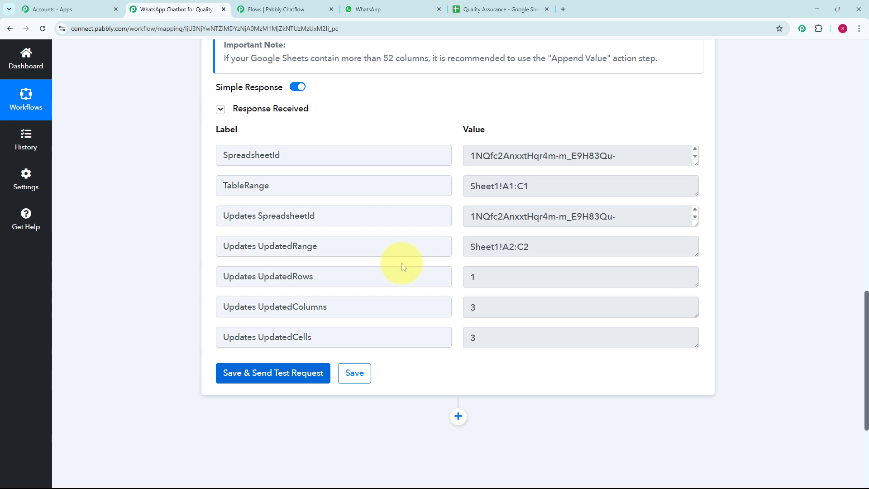
key(ctrl+5)
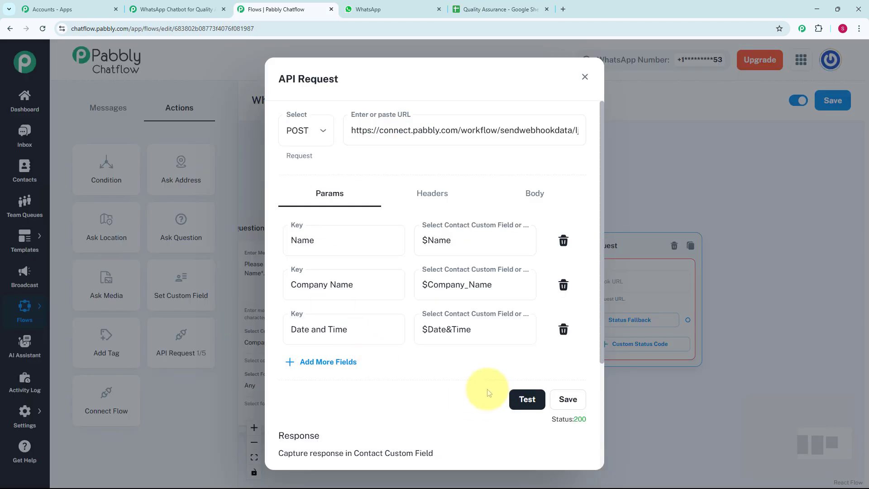
Save the API request in Pabbly Chatflow and link its Status Fallback to a new Text + Button message containing "✅ *Received*"
click(575, 400)
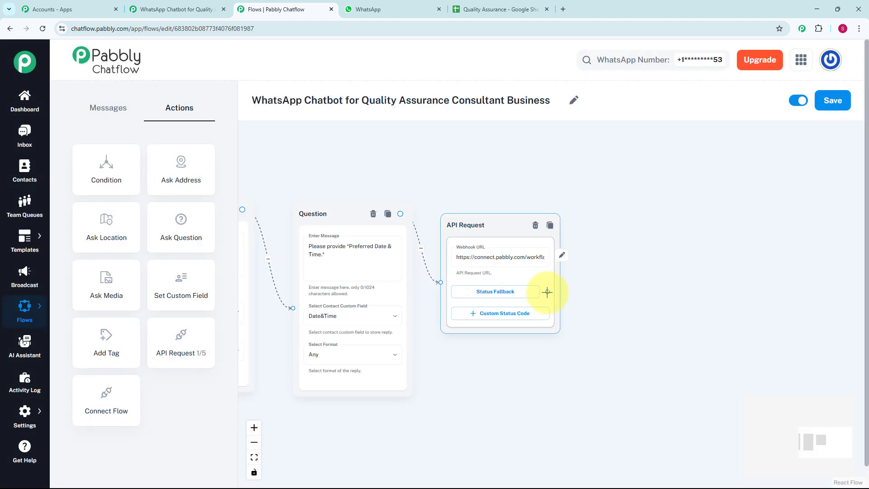
drag(547, 291, 603, 237)
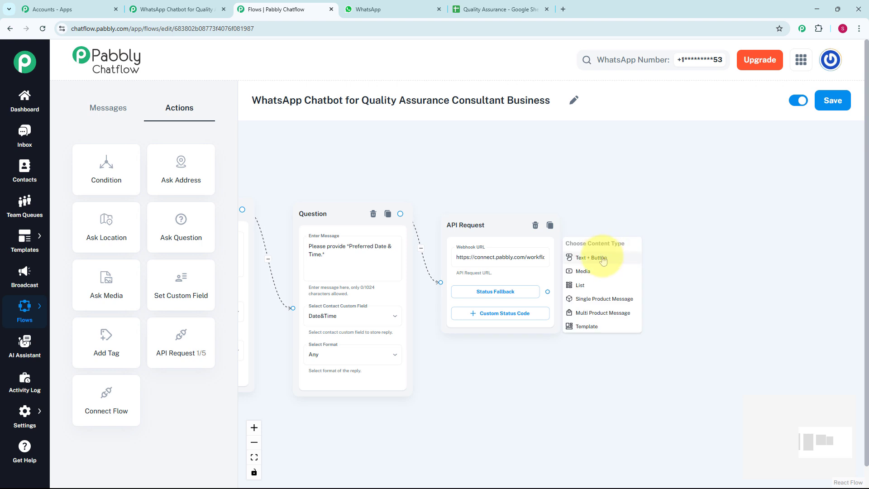
scroll(603, 259, up, 2)
click(603, 260)
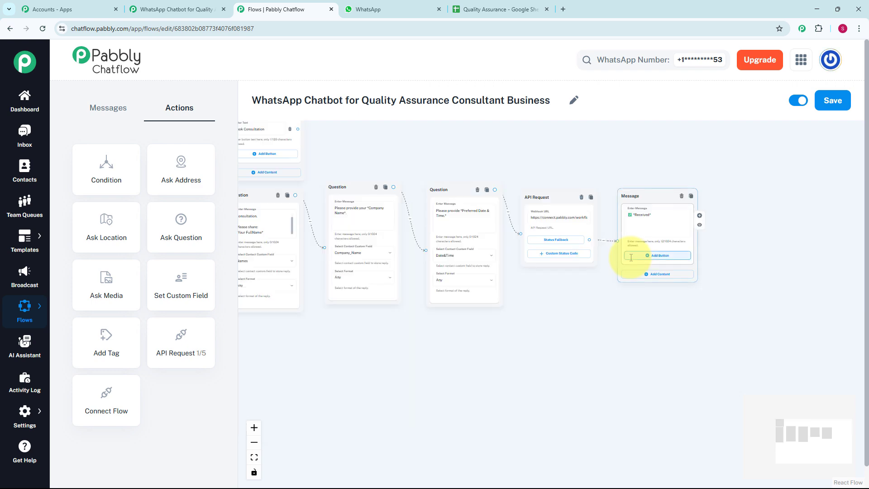
Link the Contact Us button to a new message with the business's phone number and QA team e-mail, and save the flow
scroll(626, 256, up, 1)
drag(604, 174, 785, 202)
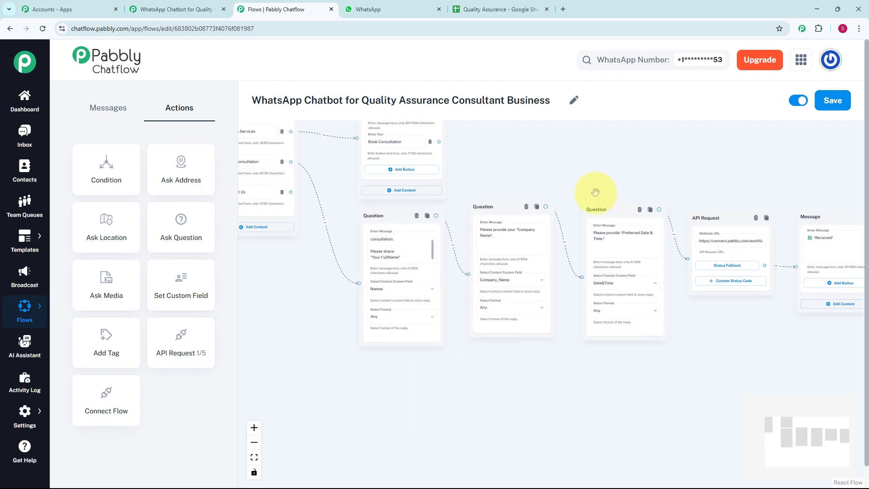
drag(578, 190, 676, 204)
scroll(354, 275, up, 2)
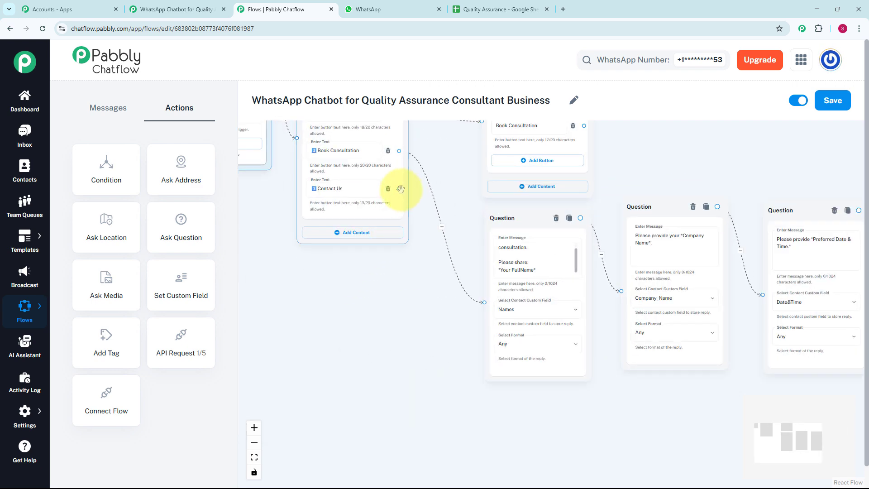
drag(399, 188, 427, 291)
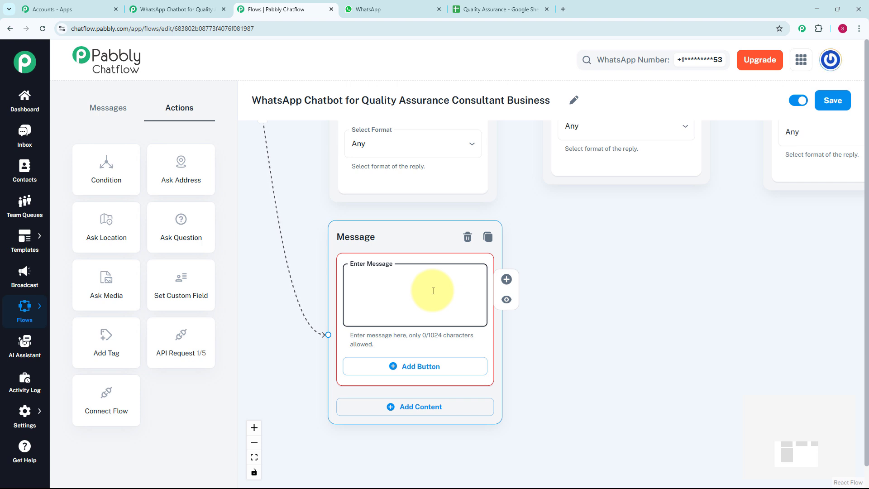
key(ctrl+v)
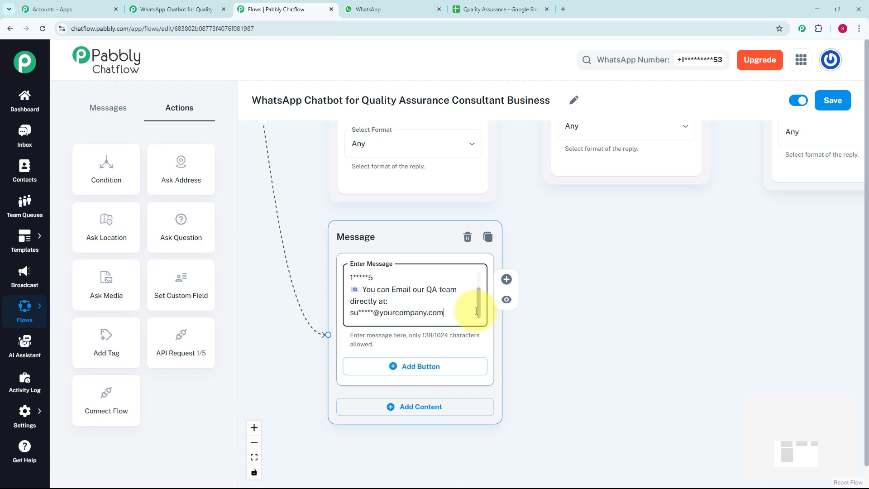
click(830, 100)
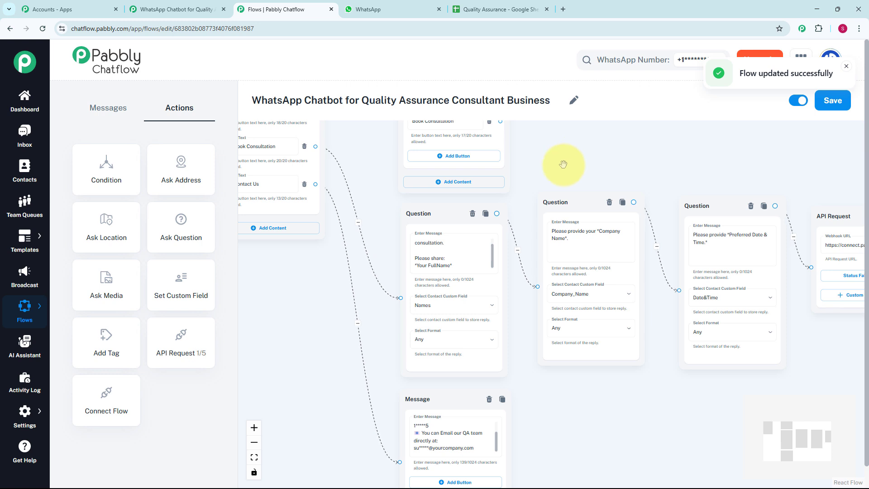
Open the inbox and review the chatbot's replies in the test conversation, from the welcome message to the QA services
click(25, 135)
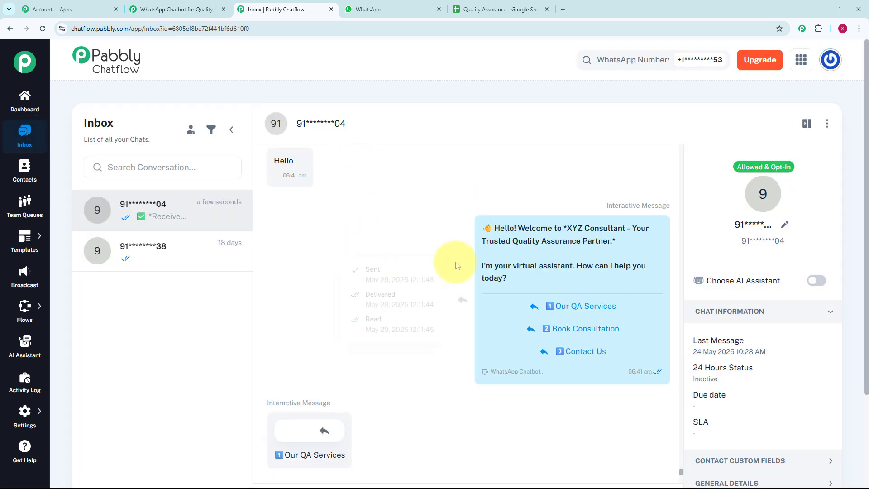
mouse_move(491, 251)
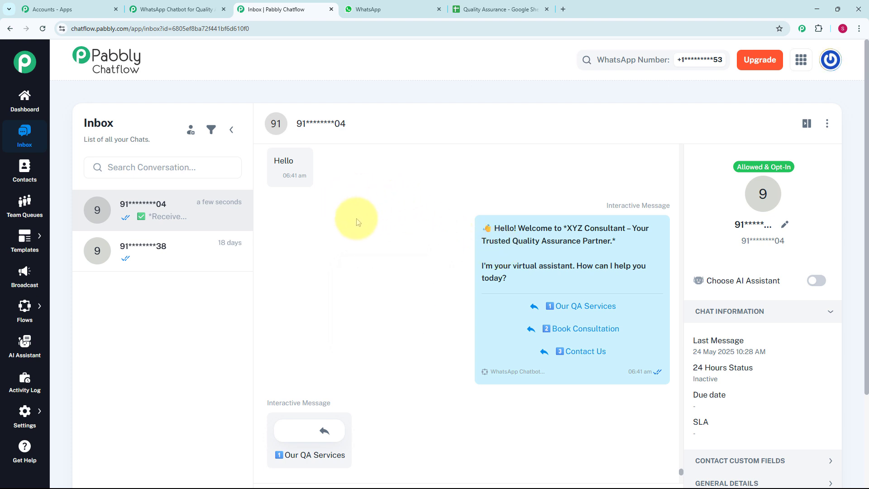
mouse_move(461, 294)
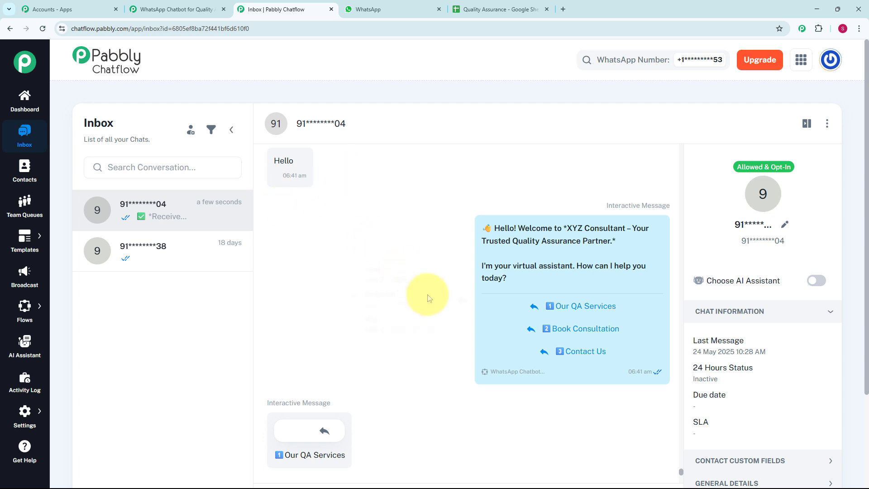
mouse_move(527, 284)
scroll(483, 238, down, 2)
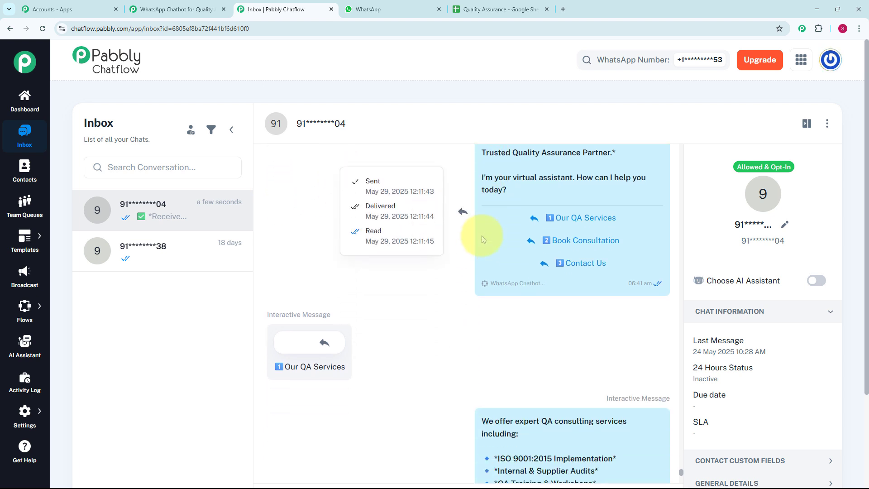
scroll(429, 298, down, 2)
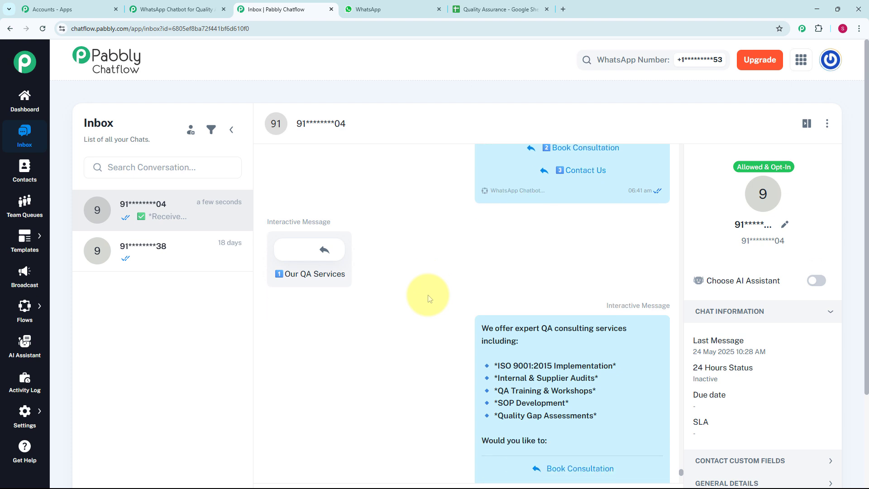
mouse_move(501, 322)
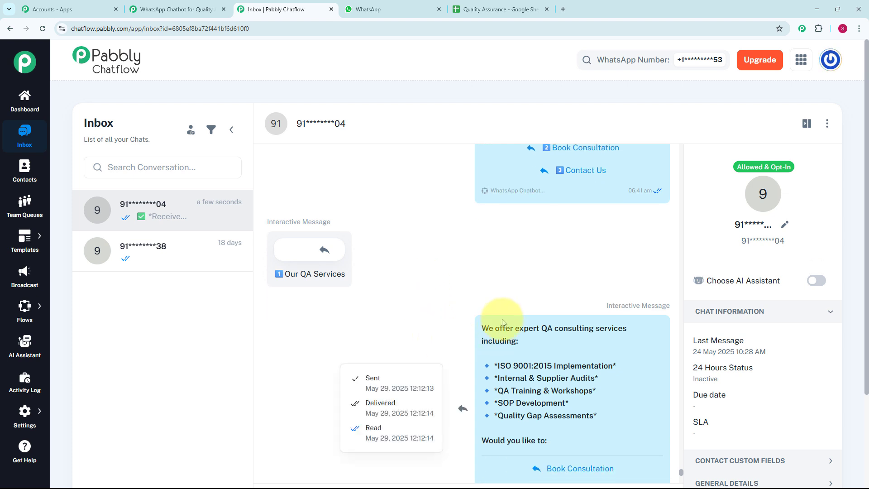